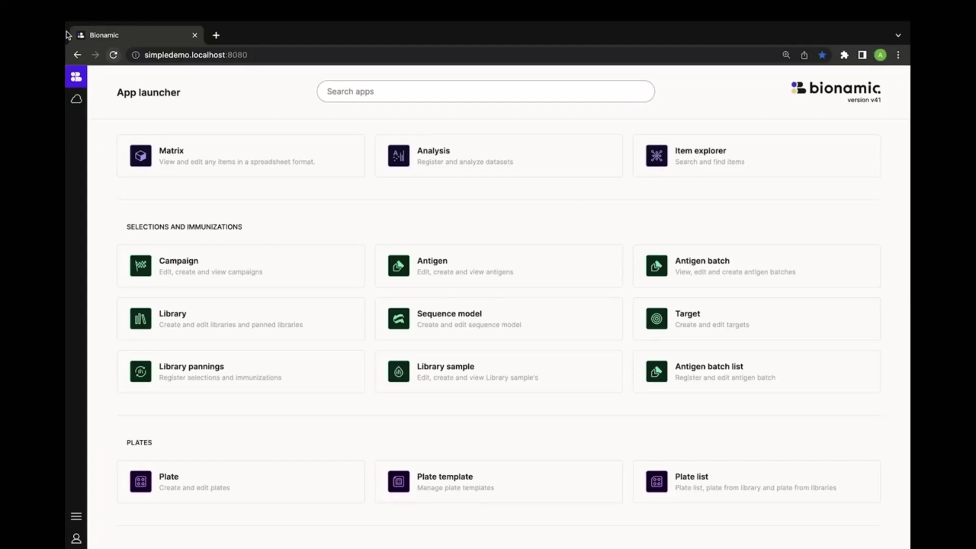
Step: Find antibody BNC-0030-IgG4 in the Item explorer and open it to view its antibody network
{"action": "left_click", "coordinate": [703, 160]}
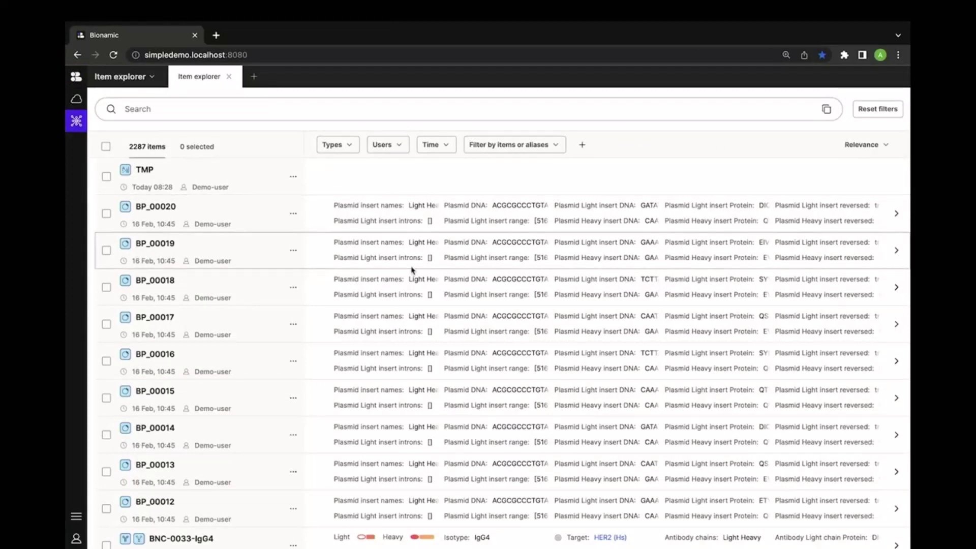
{"action": "scroll", "coordinate": [412, 270], "scroll_direction": "down", "scroll_amount": 5}
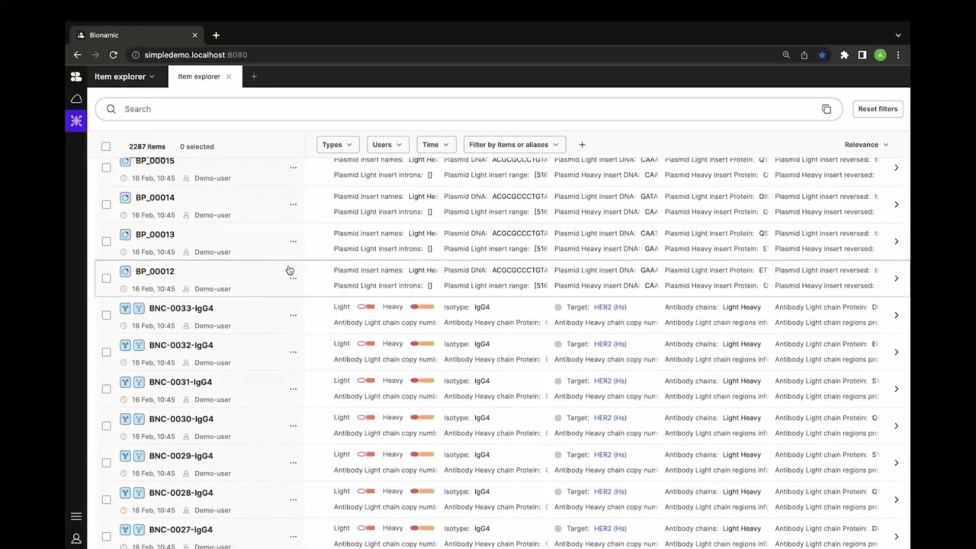
{"action": "scroll", "coordinate": [246, 318], "scroll_direction": "down", "scroll_amount": 3}
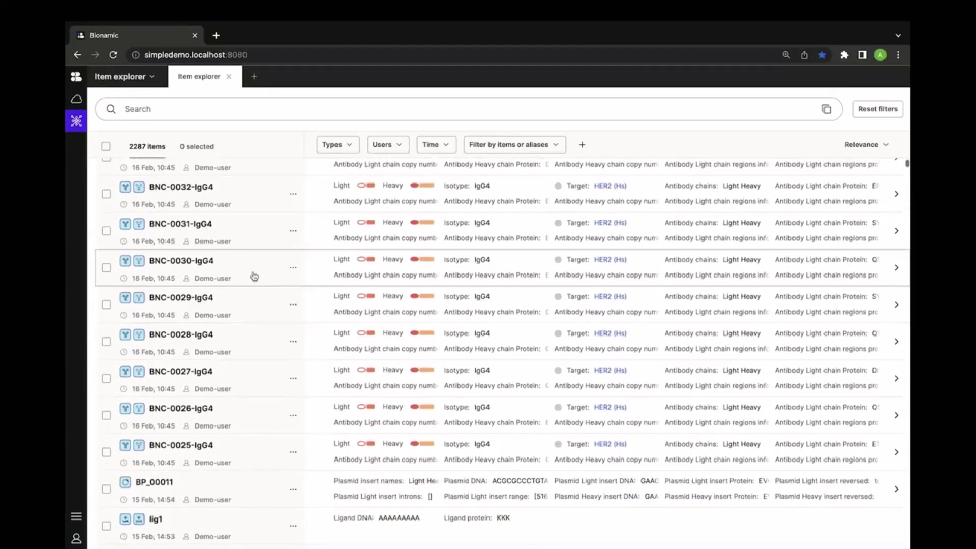
{"action": "left_click", "coordinate": [206, 265]}
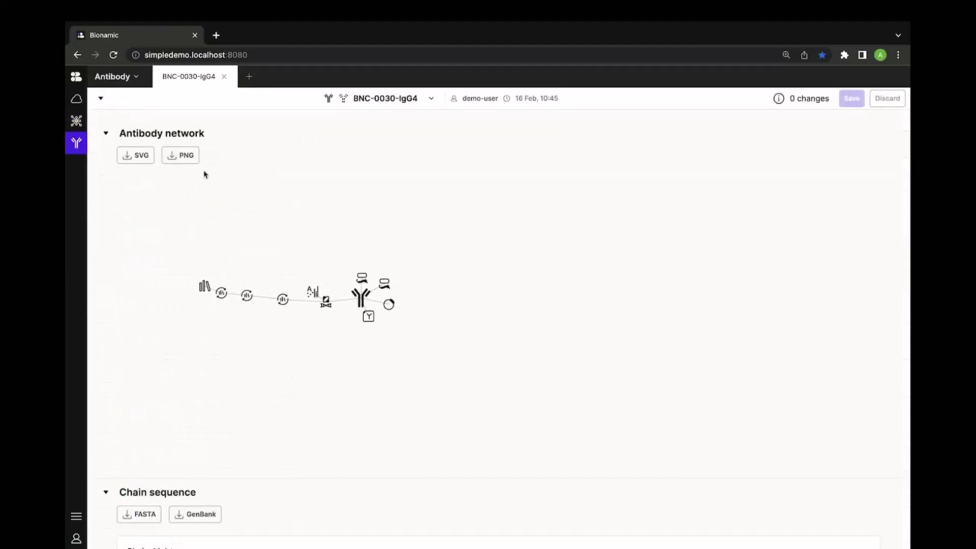
Step: Return to the Item explorer, browse the remaining registered items, and close the explorer
{"action": "left_click", "coordinate": [76, 120]}
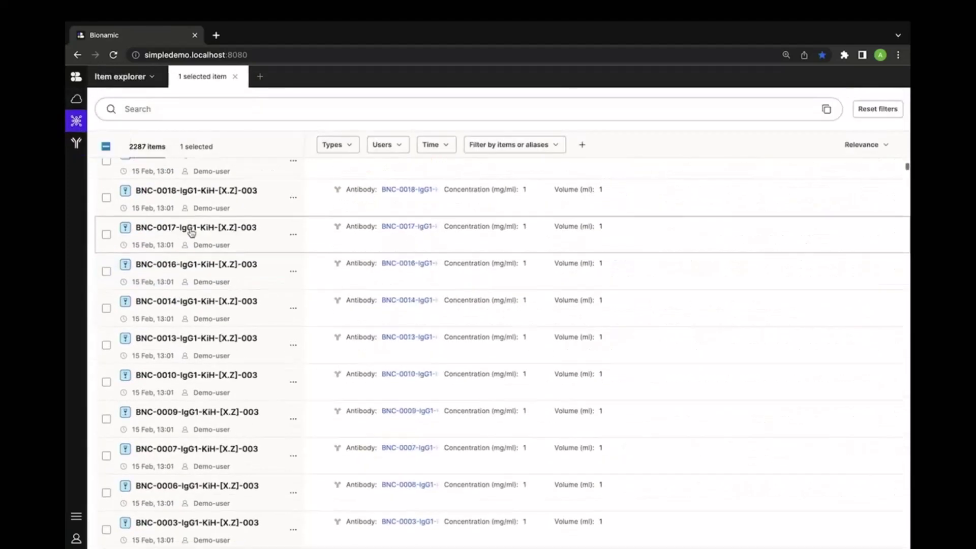
{"action": "scroll", "coordinate": [192, 232], "scroll_direction": "down", "scroll_amount": 5}
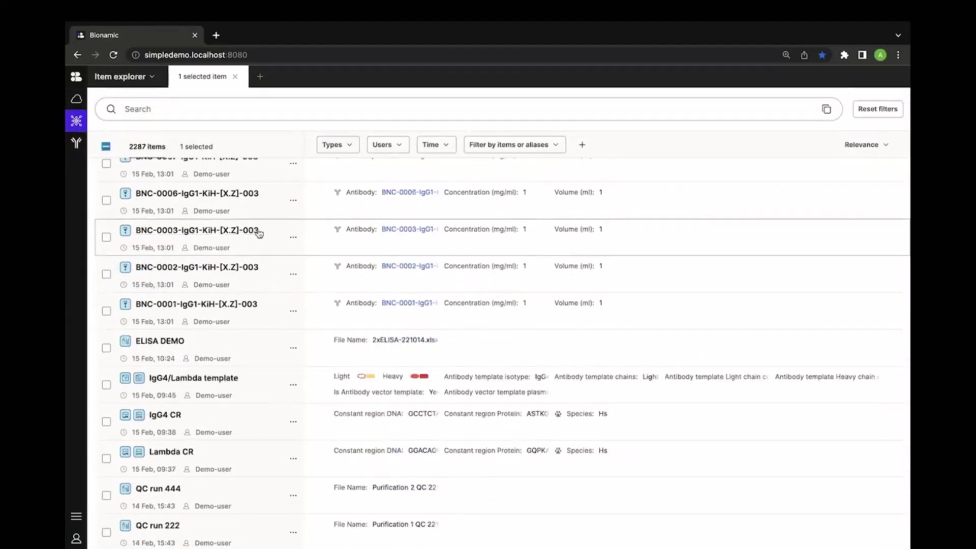
{"action": "scroll", "coordinate": [240, 334], "scroll_direction": "up", "scroll_amount": 7}
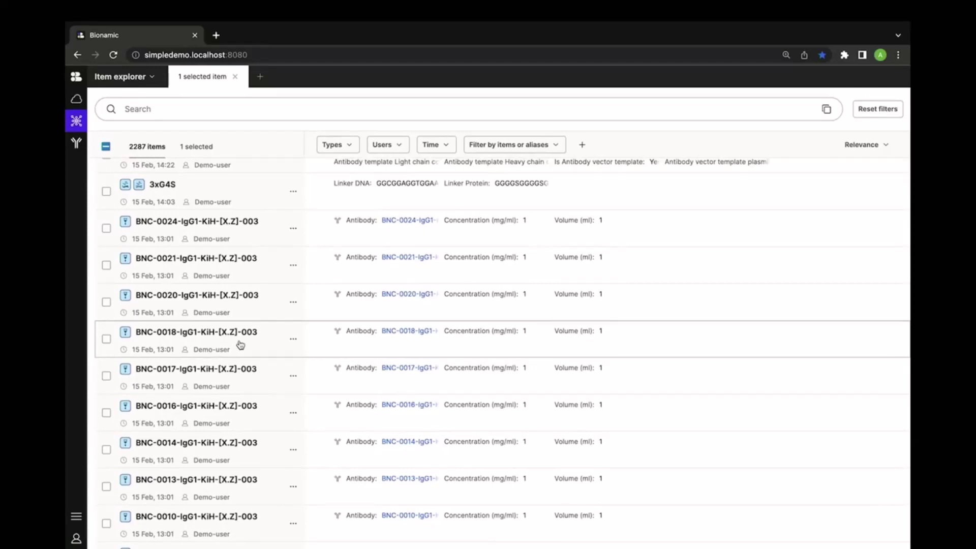
{"action": "left_click", "coordinate": [235, 76]}
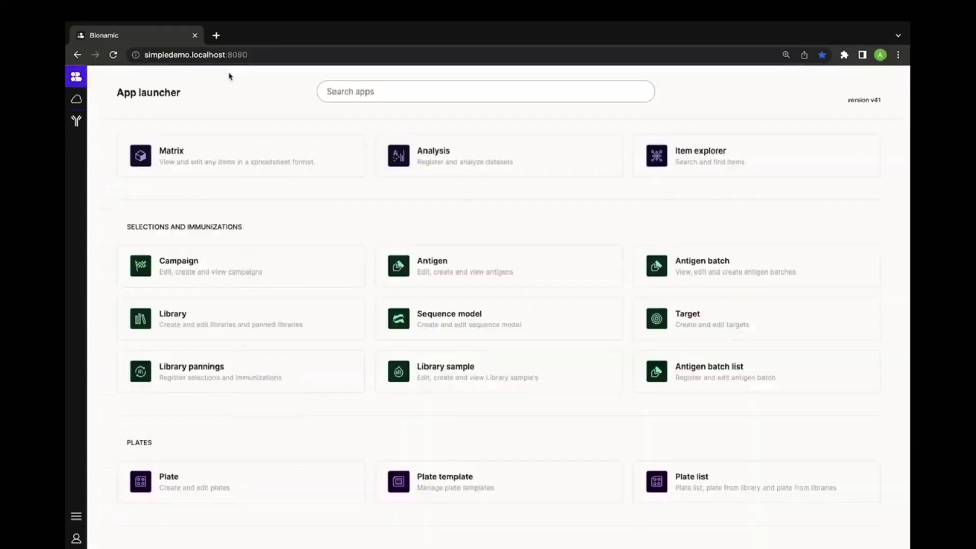
Step: Open the ELISA DEMO dataset in the Analysis app and lock its dataset table against editing
{"action": "left_click", "coordinate": [418, 157]}
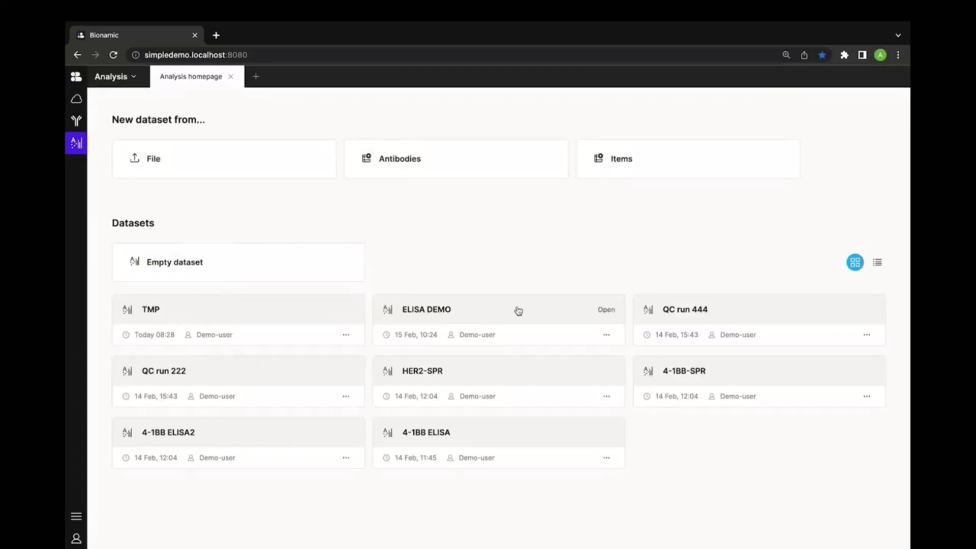
{"action": "left_click", "coordinate": [475, 311]}
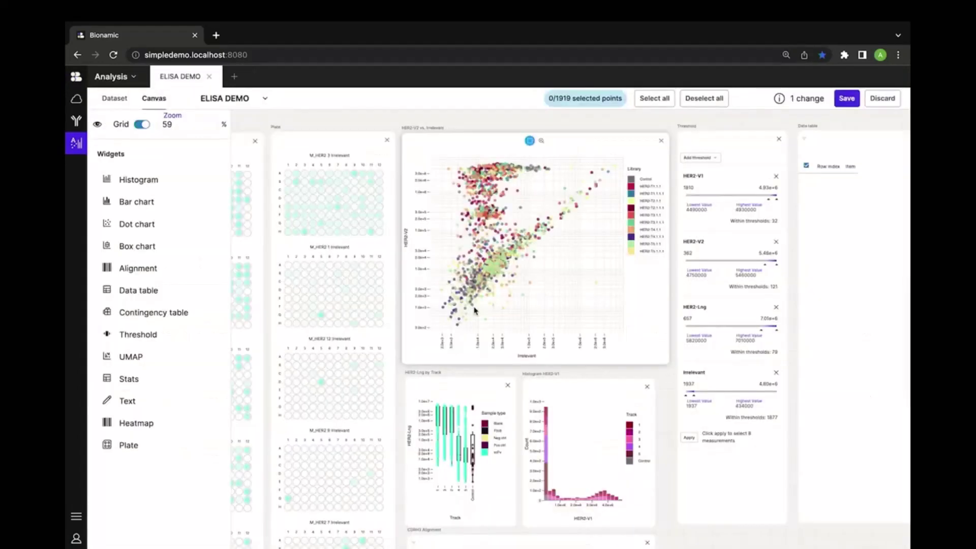
{"action": "left_click", "coordinate": [116, 99]}
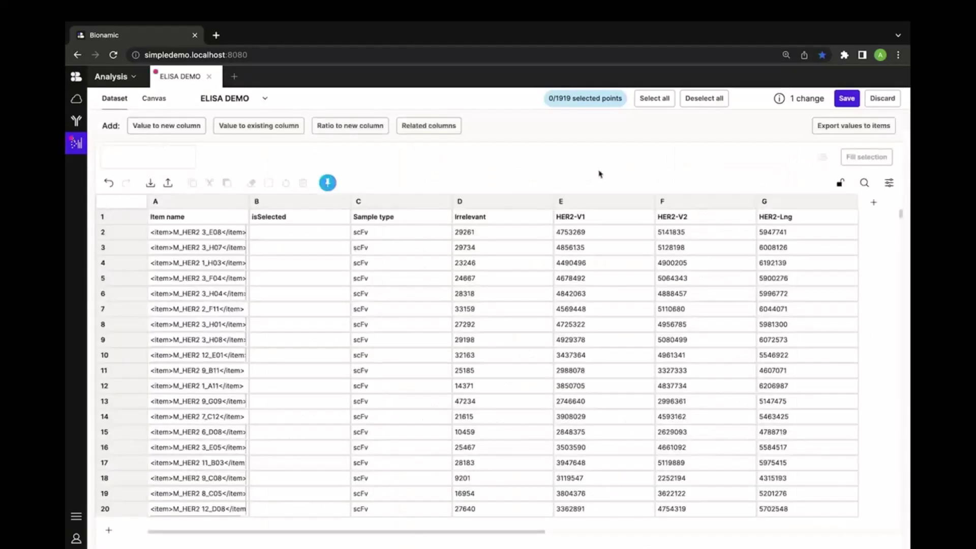
{"action": "left_click", "coordinate": [839, 183]}
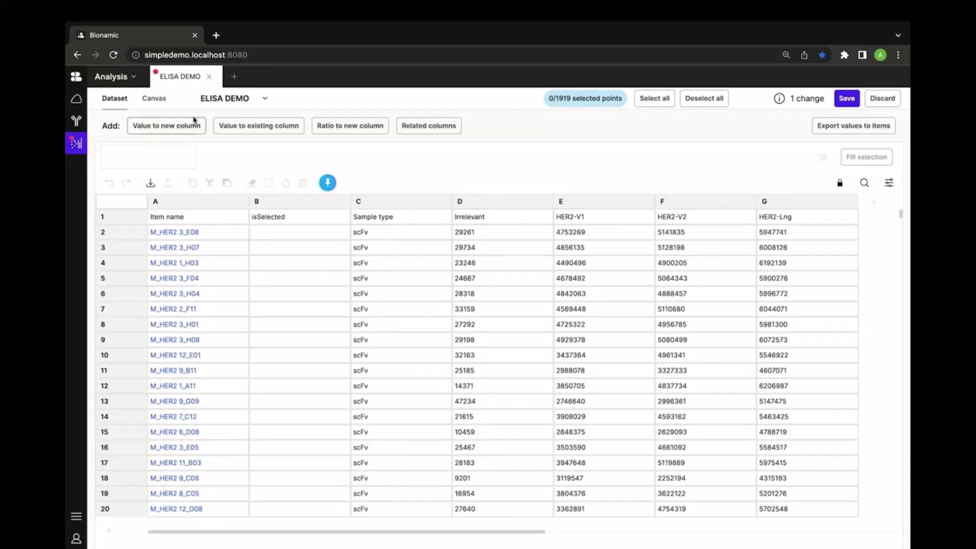
Step: On the canvas, select the cluster of high HER2-V2, low Irrelevant points in the HER2-V2 vs. Irrelevant scatter plot
{"action": "left_click", "coordinate": [163, 103]}
{"action": "scroll", "coordinate": [318, 246], "scroll_direction": "left", "scroll_amount": 5}
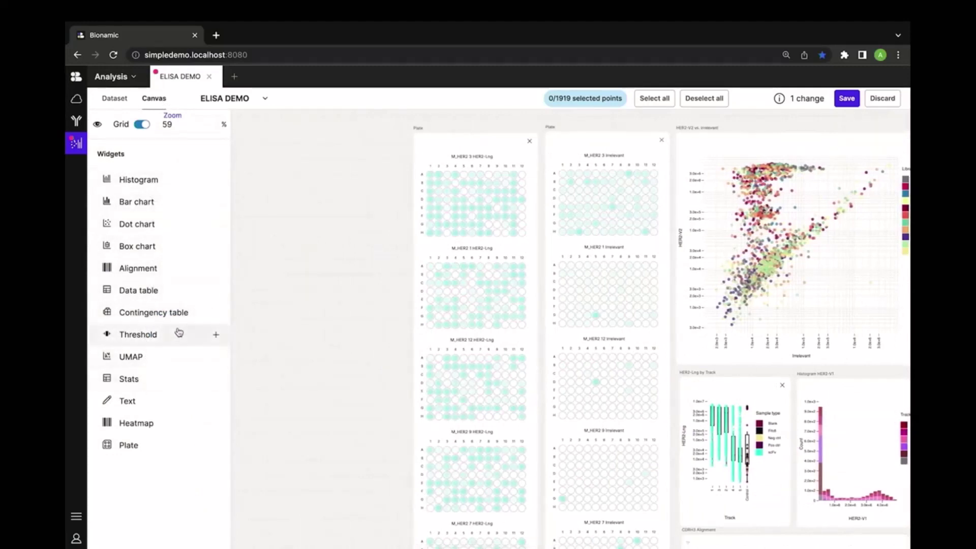
{"action": "scroll", "coordinate": [329, 299], "scroll_direction": "right", "scroll_amount": 5}
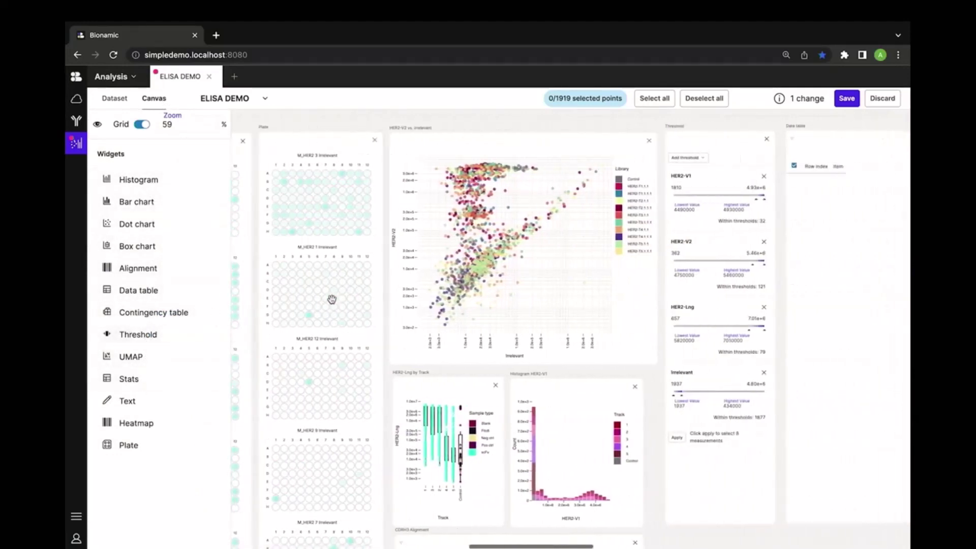
{"action": "scroll", "coordinate": [523, 157], "scroll_direction": "up", "scroll_amount": 5}
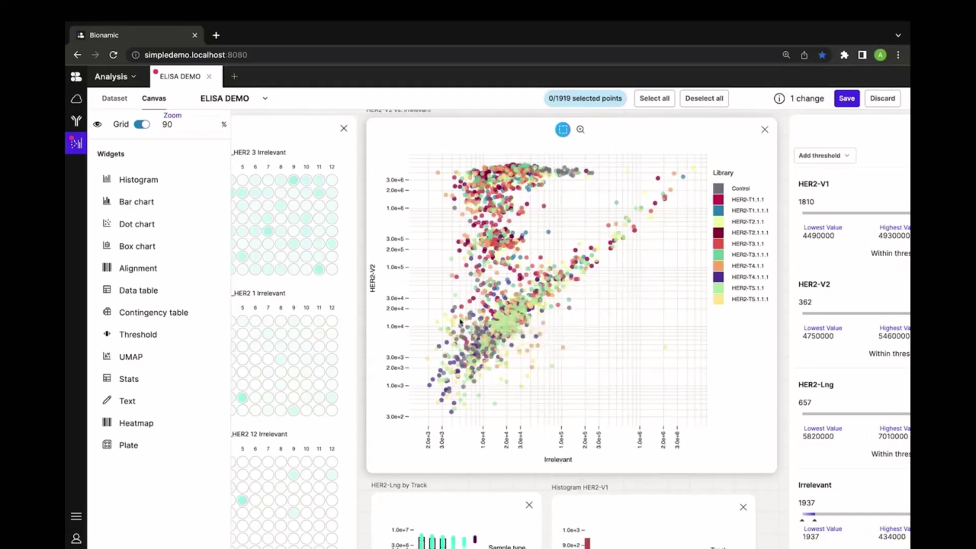
{"action": "mouse_move", "coordinate": [513, 308]}
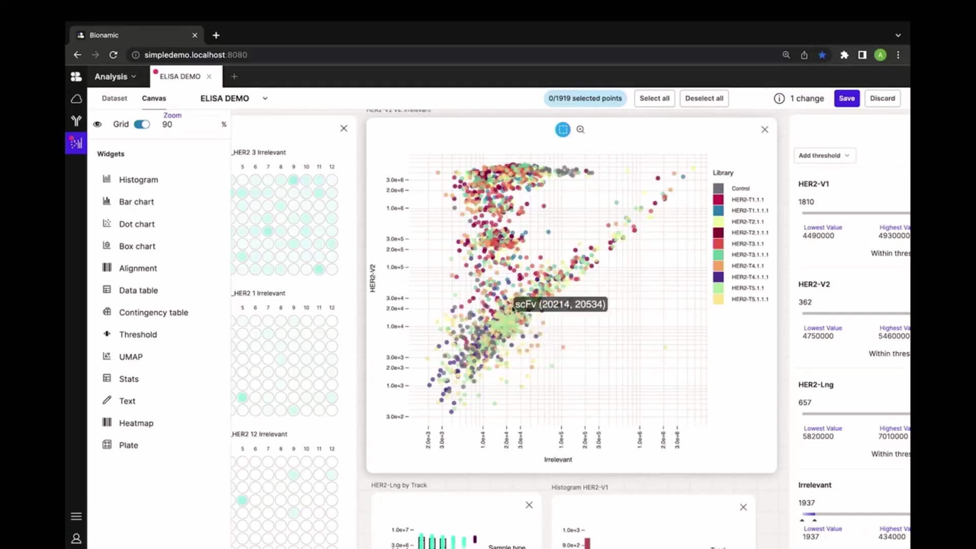
{"action": "left_click_drag", "start_coordinate": [447, 157], "coordinate": [573, 196]}
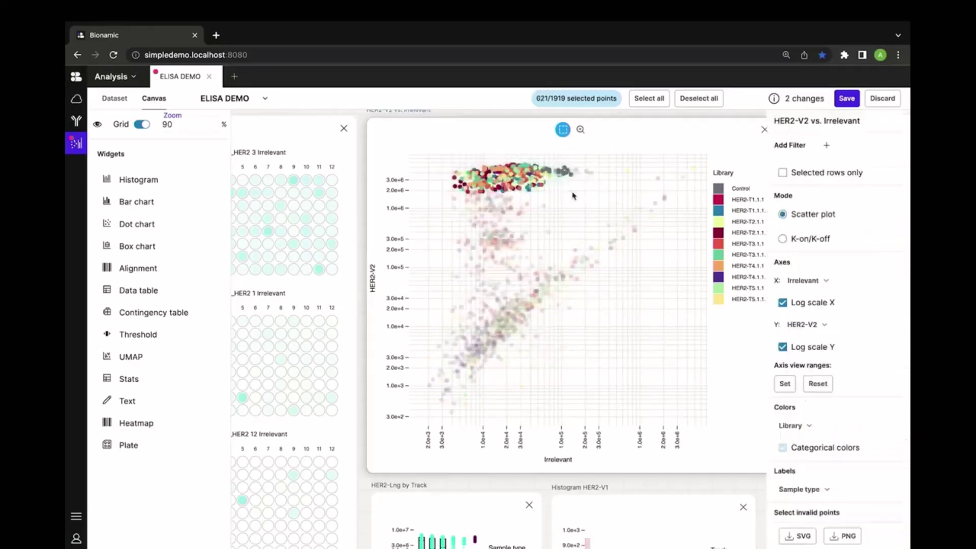
Step: Select the group of bars around 4.0e+6 in the HER2-V1 histogram and compare it with the scatter plot
{"action": "scroll", "coordinate": [570, 255], "scroll_direction": "down", "scroll_amount": 3}
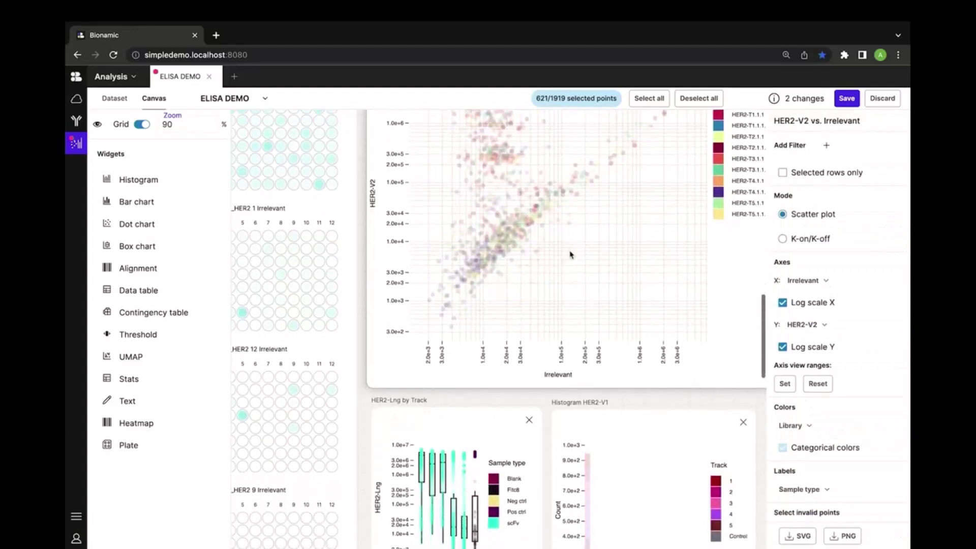
{"action": "scroll", "coordinate": [570, 255], "scroll_direction": "down", "scroll_amount": 2}
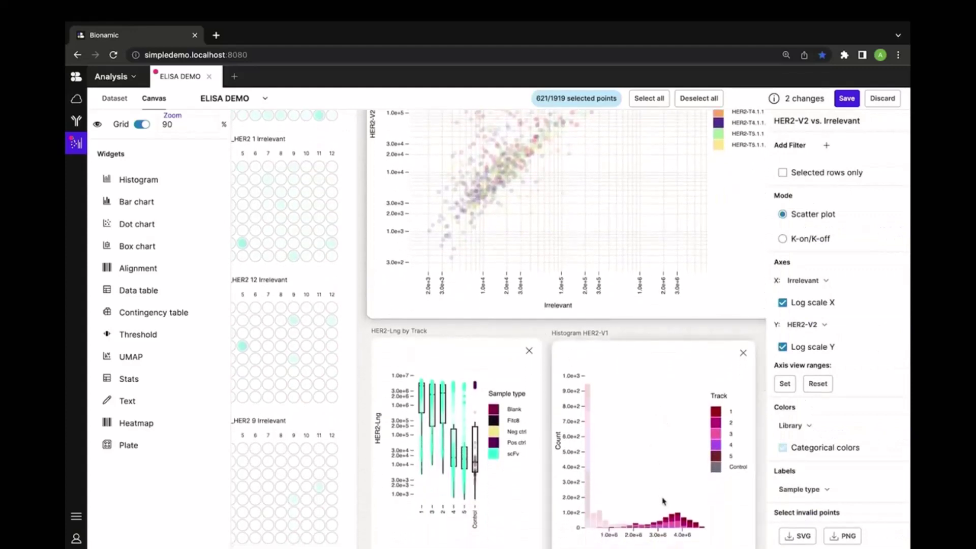
{"action": "left_click", "coordinate": [677, 522]}
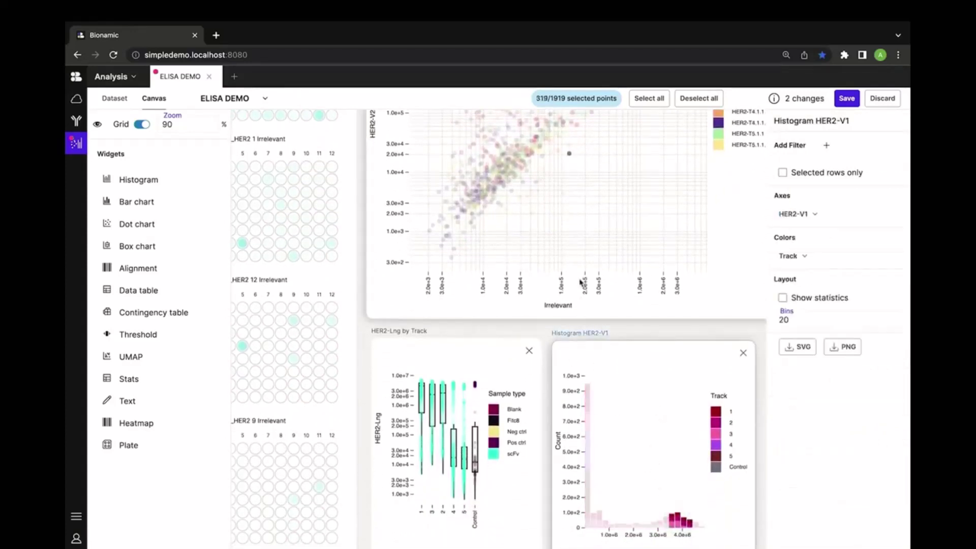
{"action": "scroll", "coordinate": [570, 254], "scroll_direction": "up", "scroll_amount": 3}
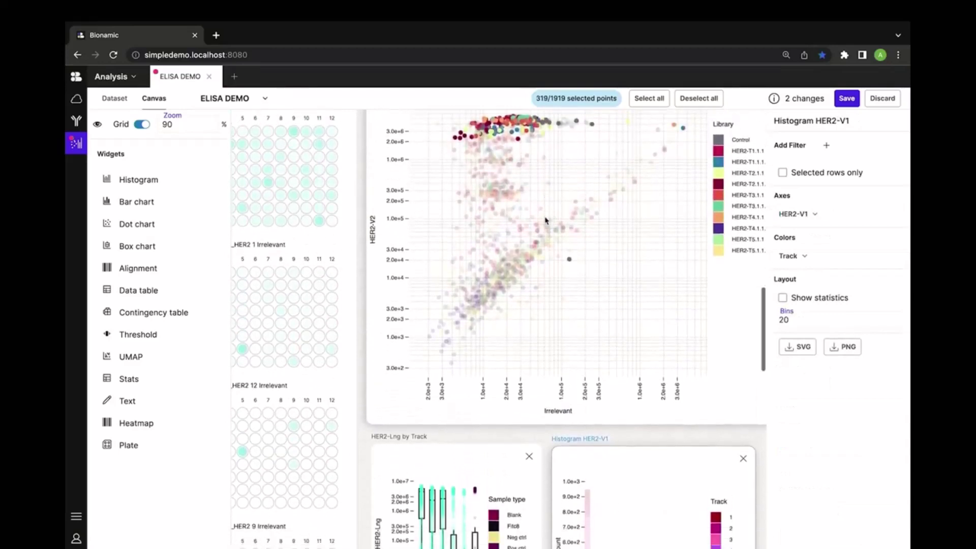
Step: Apply the HER2-V1, HER2-V2, HER2-Lng and Irrelevant thresholds to select the measurements that satisfy all of them
{"action": "scroll", "coordinate": [545, 220], "scroll_direction": "down", "scroll_amount": 2}
{"action": "scroll", "coordinate": [545, 220], "scroll_direction": "right", "scroll_amount": 8}
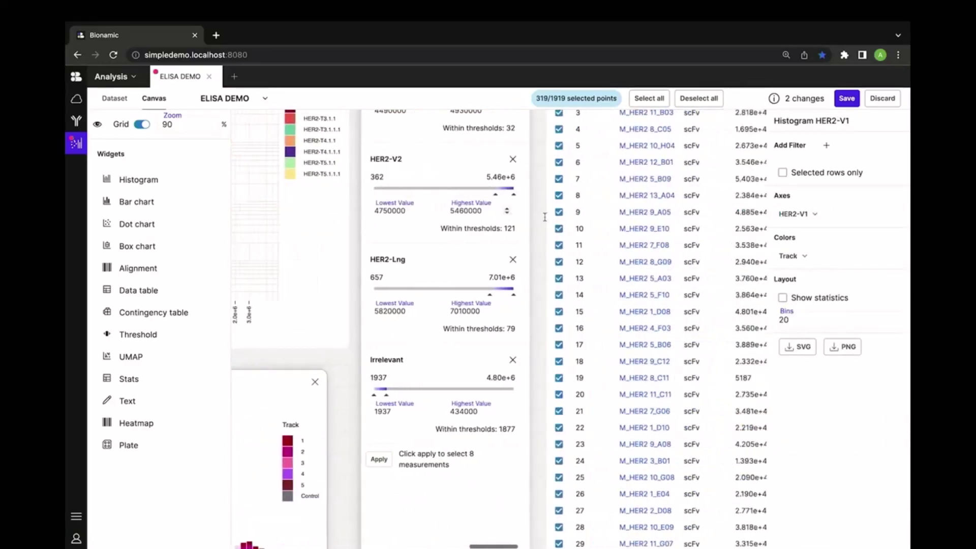
{"action": "scroll", "coordinate": [544, 217], "scroll_direction": "left", "scroll_amount": 8}
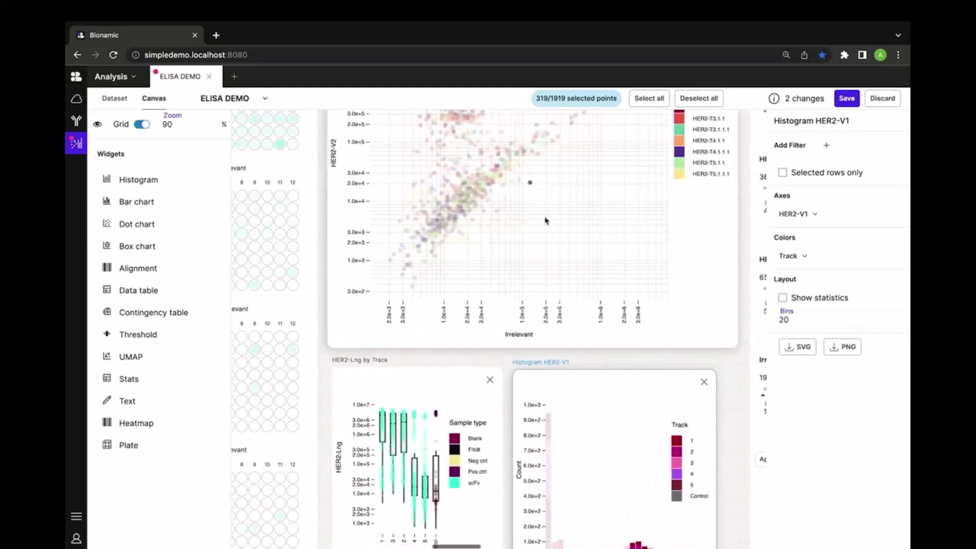
{"action": "scroll", "coordinate": [545, 220], "scroll_direction": "up", "scroll_amount": 2}
{"action": "scroll", "coordinate": [545, 220], "scroll_direction": "right", "scroll_amount": 6}
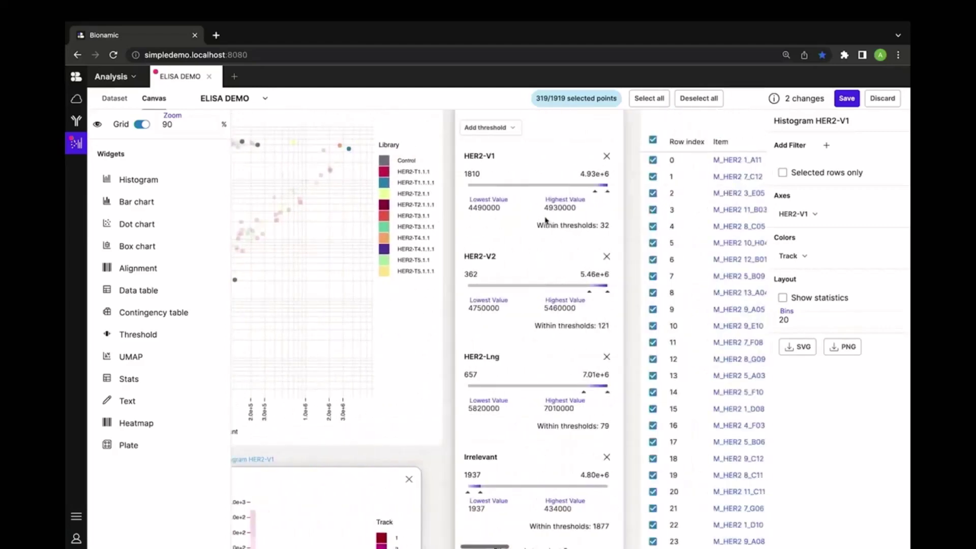
{"action": "scroll", "coordinate": [545, 220], "scroll_direction": "up", "scroll_amount": 1}
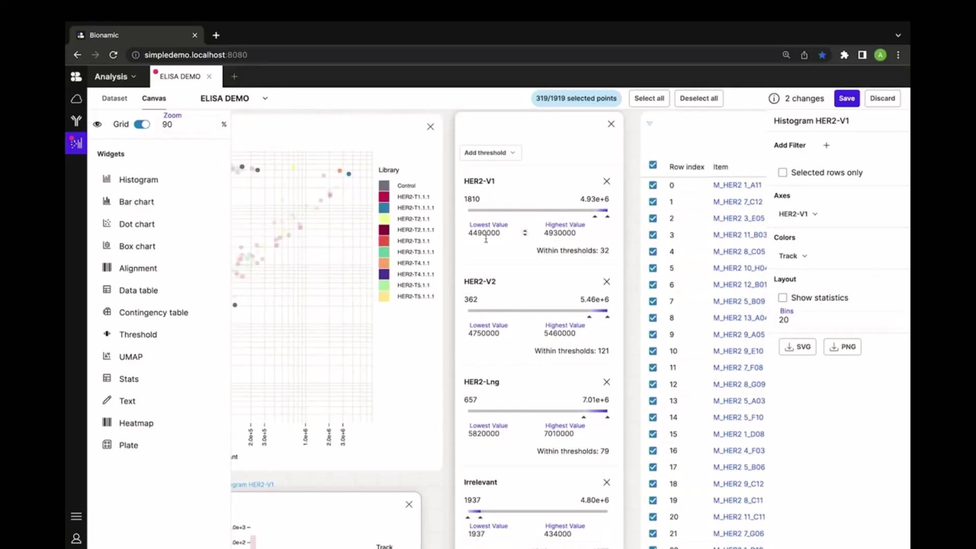
{"action": "scroll", "coordinate": [523, 232], "scroll_direction": "down", "scroll_amount": 3}
{"action": "scroll", "coordinate": [486, 238], "scroll_direction": "down", "scroll_amount": 2}
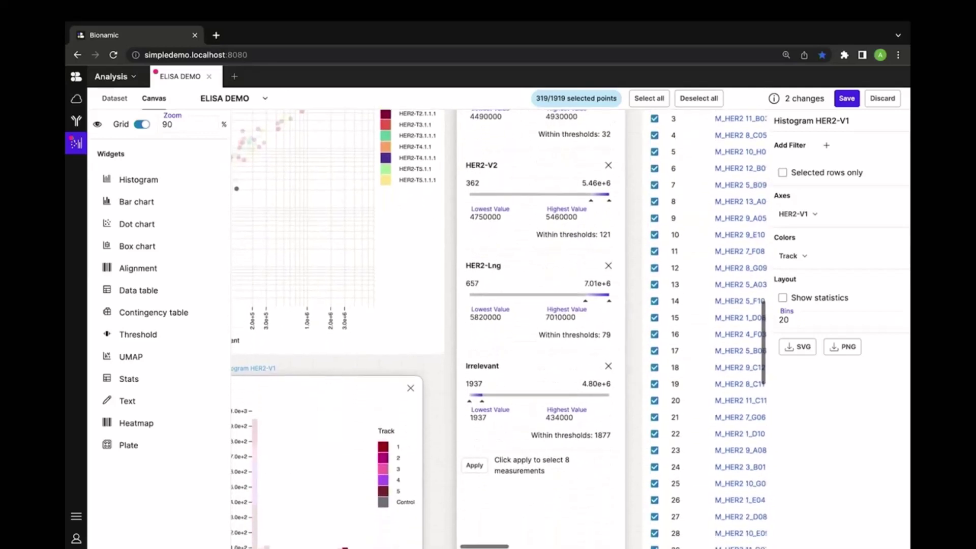
{"action": "scroll", "coordinate": [559, 265], "scroll_direction": "down", "scroll_amount": 2}
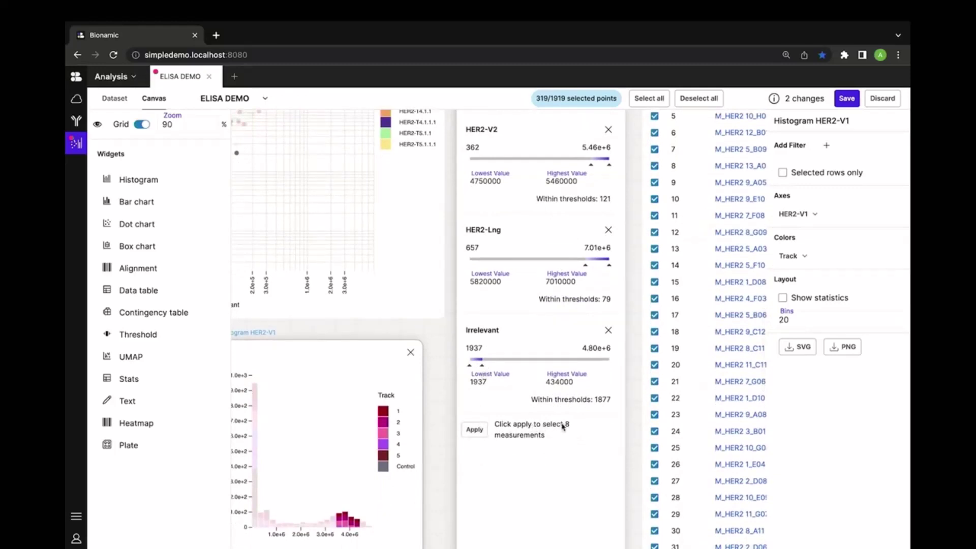
{"action": "left_click", "coordinate": [471, 433]}
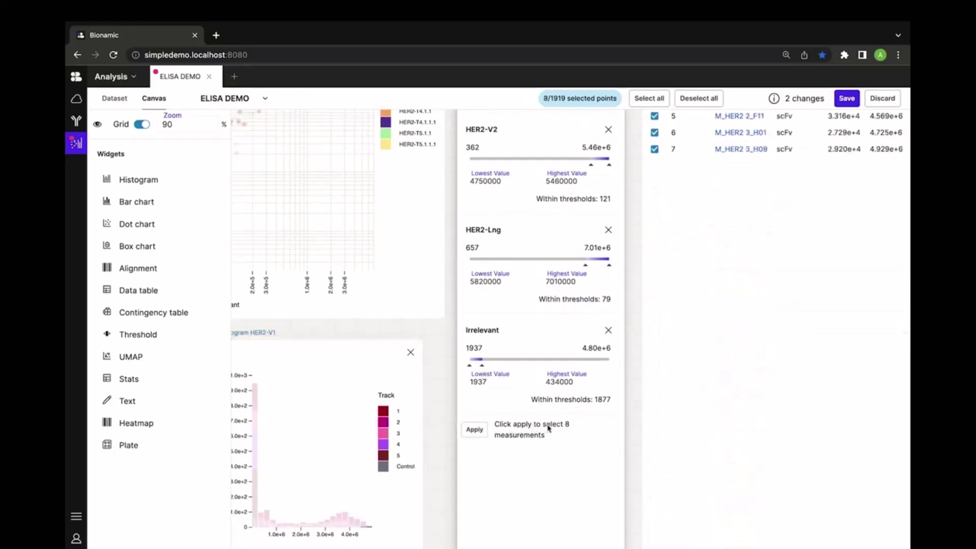
Step: Review the selected measurements in the data table, including their plate, well, library, track, round and antigen
{"action": "scroll", "coordinate": [548, 428], "scroll_direction": "up", "scroll_amount": 5}
{"action": "scroll", "coordinate": [548, 428], "scroll_direction": "right", "scroll_amount": 6}
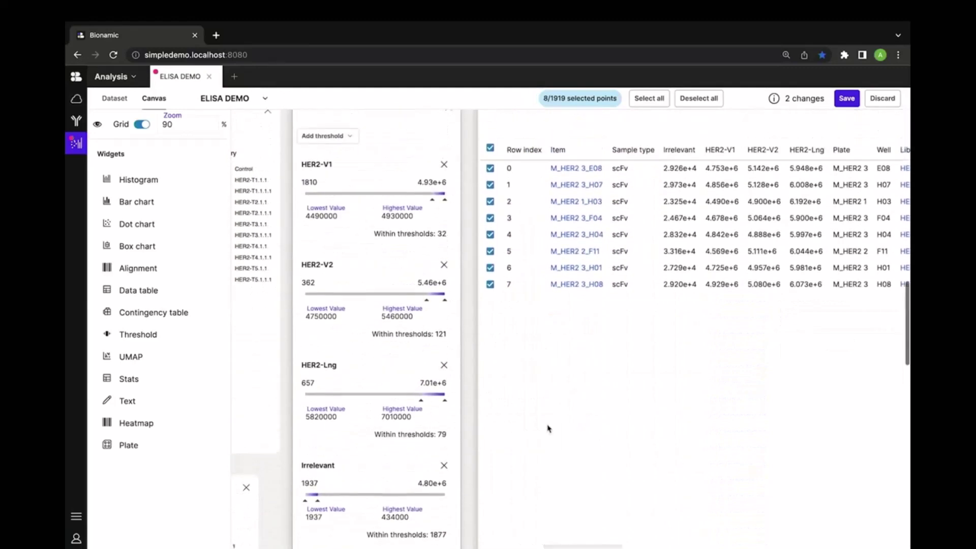
{"action": "scroll", "coordinate": [547, 428], "scroll_direction": "up", "scroll_amount": 1}
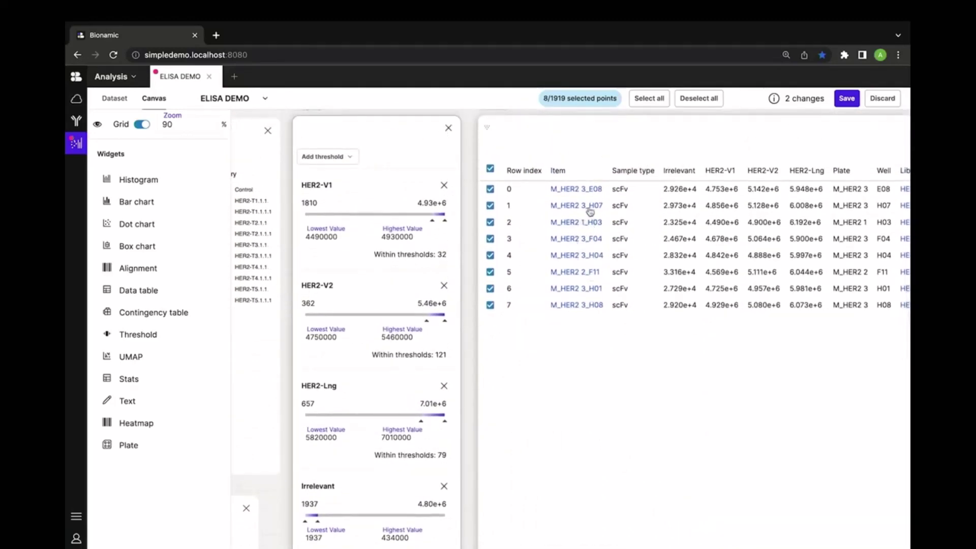
{"action": "scroll", "coordinate": [650, 253], "scroll_direction": "right", "scroll_amount": 4}
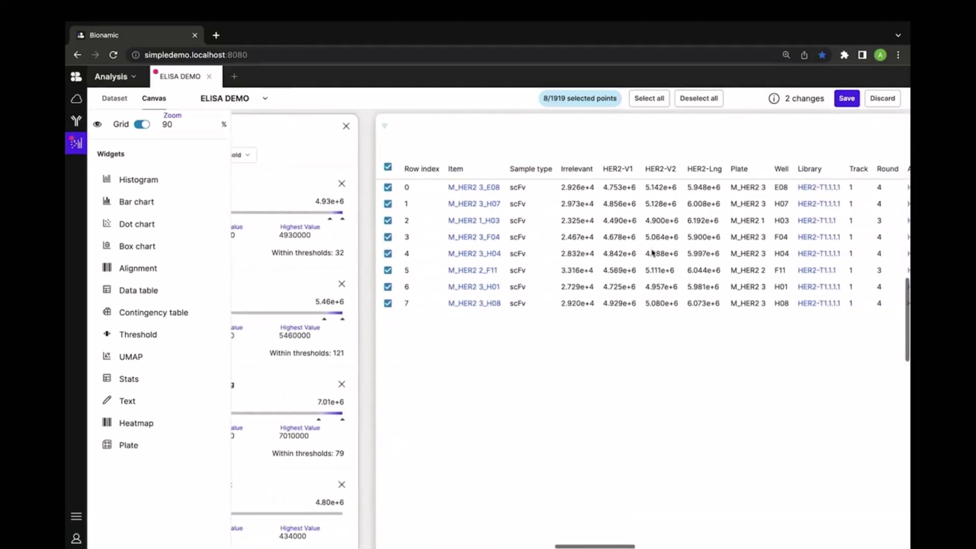
{"action": "scroll", "coordinate": [652, 253], "scroll_direction": "right", "scroll_amount": 2}
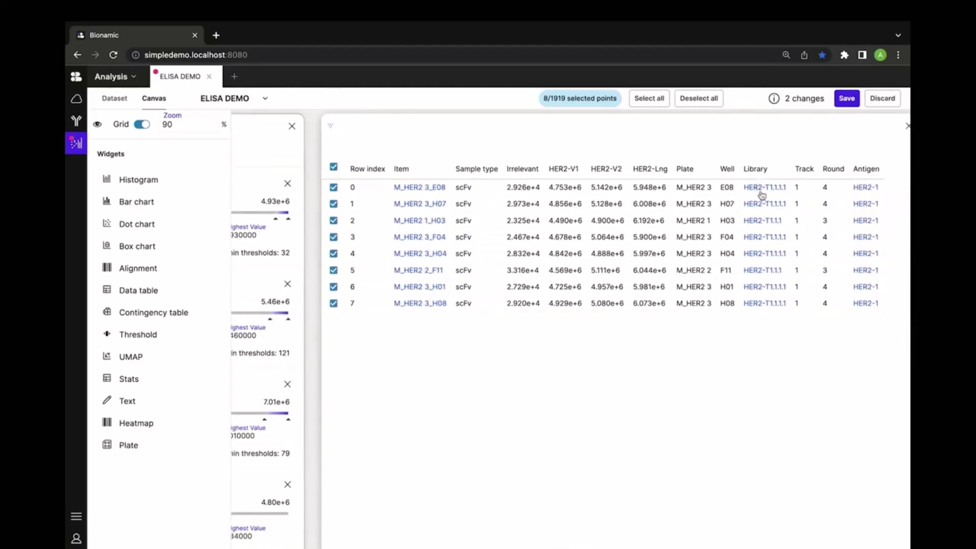
{"action": "scroll", "coordinate": [645, 193], "scroll_direction": "right", "scroll_amount": 2}
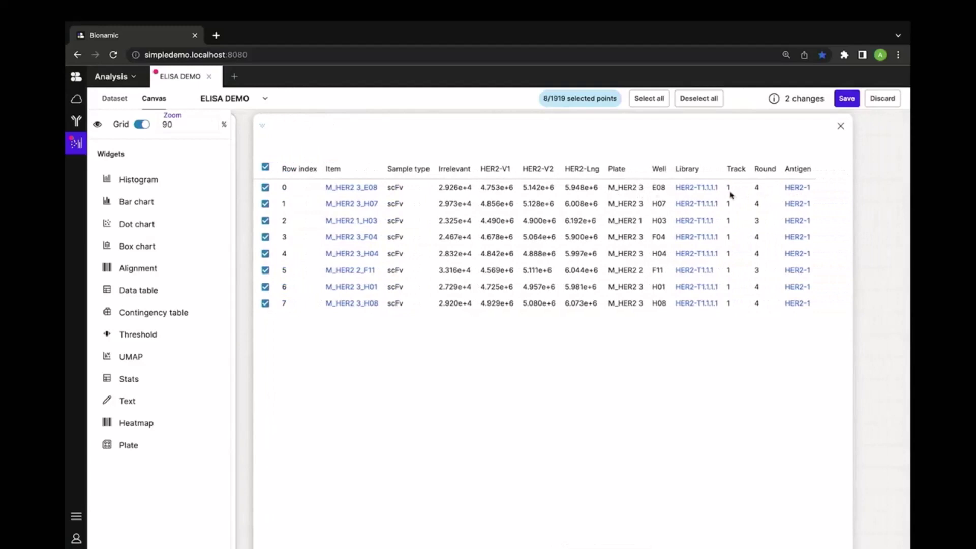
Step: Open sample M_HER2 3_H07 from the data table in the VH-VL app and examine its RNA protein sequence
{"action": "scroll", "coordinate": [727, 196], "scroll_direction": "left", "scroll_amount": 3}
{"action": "left_click", "coordinate": [461, 221]}
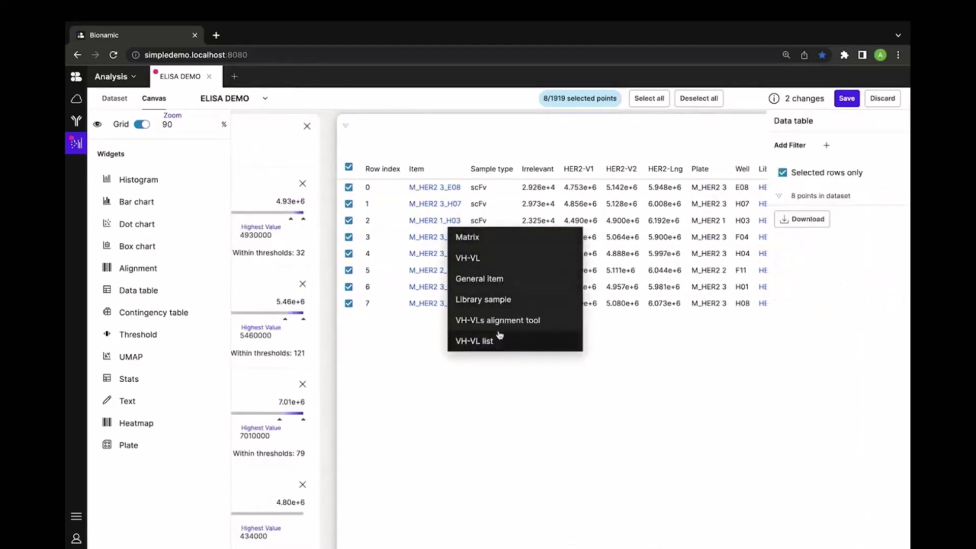
{"action": "left_click", "coordinate": [498, 258]}
{"action": "scroll", "coordinate": [436, 252], "scroll_direction": "down", "scroll_amount": 6}
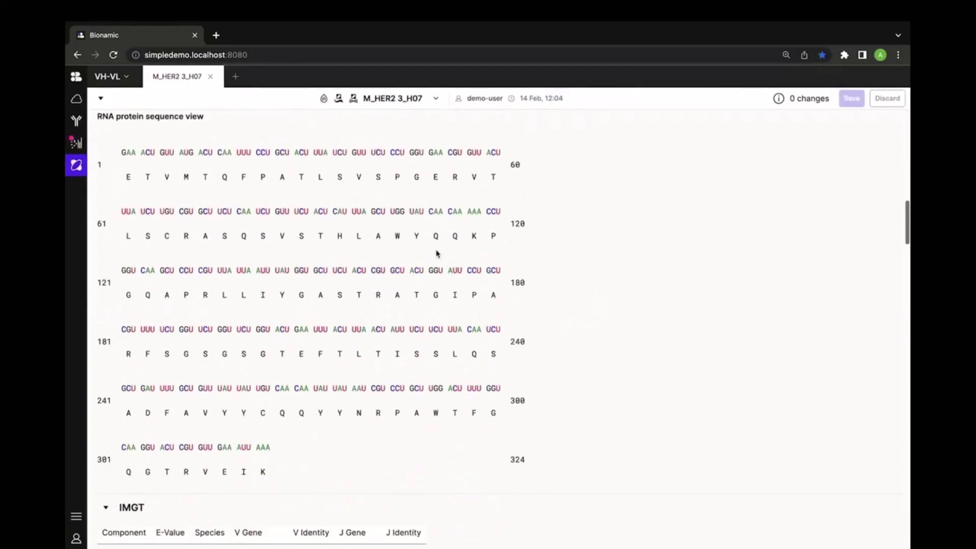
Step: Examine the sample's IMGT numbering and VH and VL diagrams, PTM analysis, plate, VH-VL identity and pannings chart
{"action": "scroll", "coordinate": [436, 252], "scroll_direction": "down", "scroll_amount": 10}
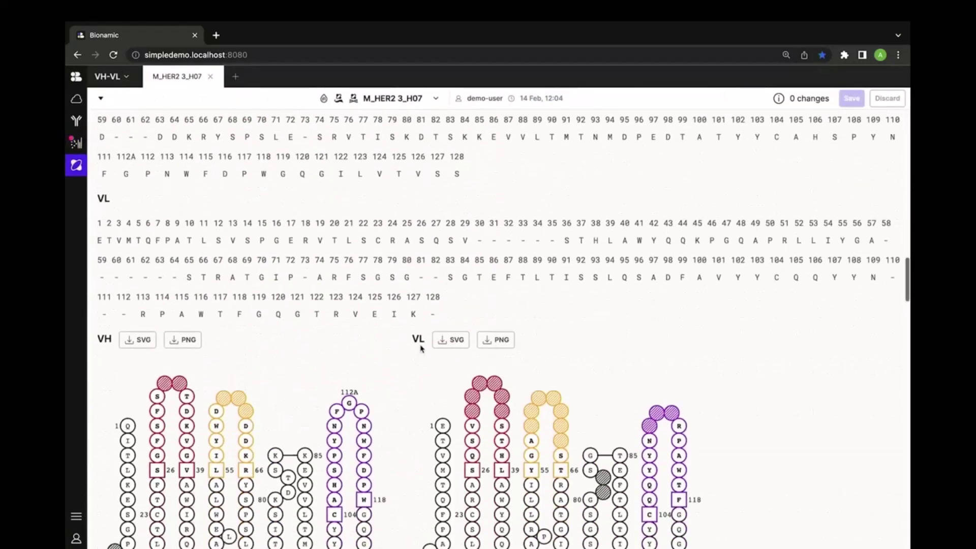
{"action": "scroll", "coordinate": [421, 348], "scroll_direction": "down", "scroll_amount": 3}
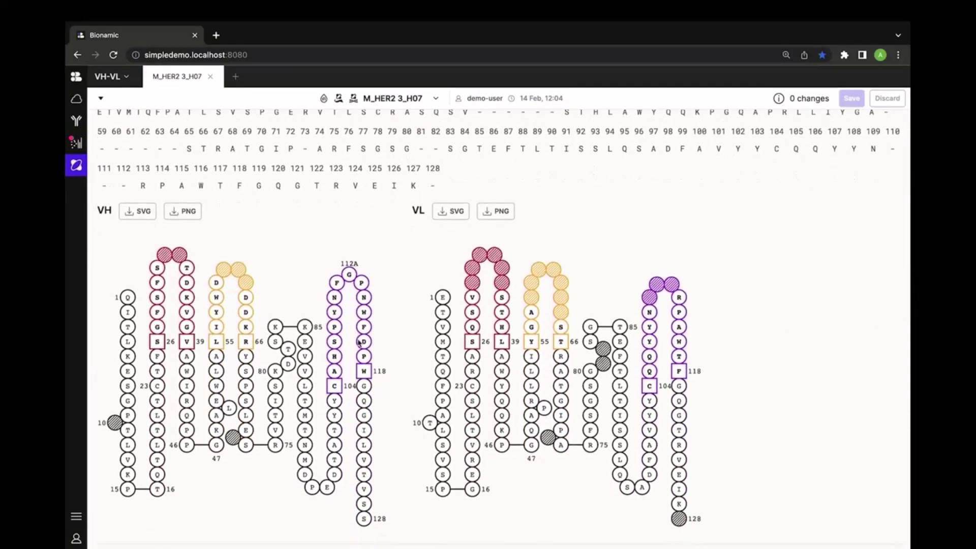
{"action": "scroll", "coordinate": [360, 342], "scroll_direction": "down", "scroll_amount": 9}
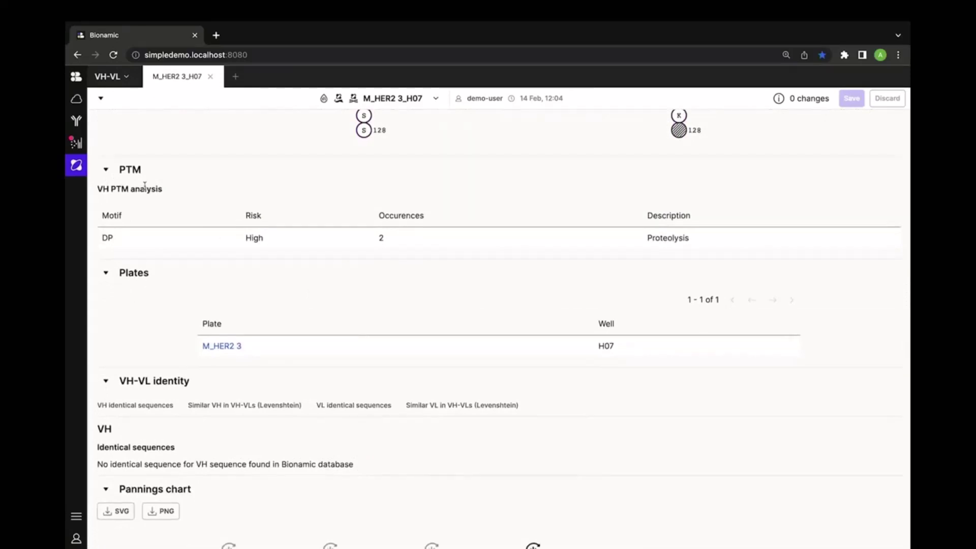
{"action": "scroll", "coordinate": [288, 246], "scroll_direction": "down", "scroll_amount": 2}
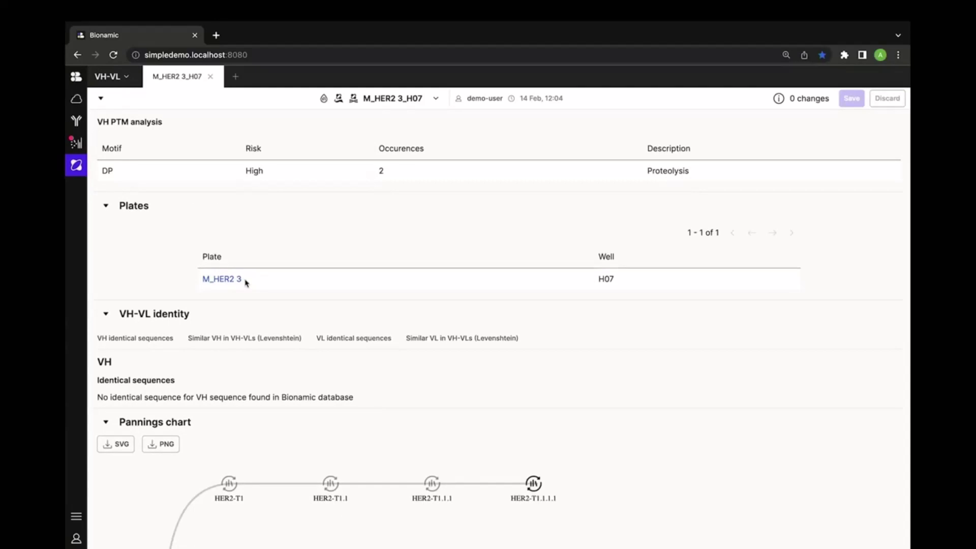
{"action": "scroll", "coordinate": [600, 292], "scroll_direction": "down", "scroll_amount": 6}
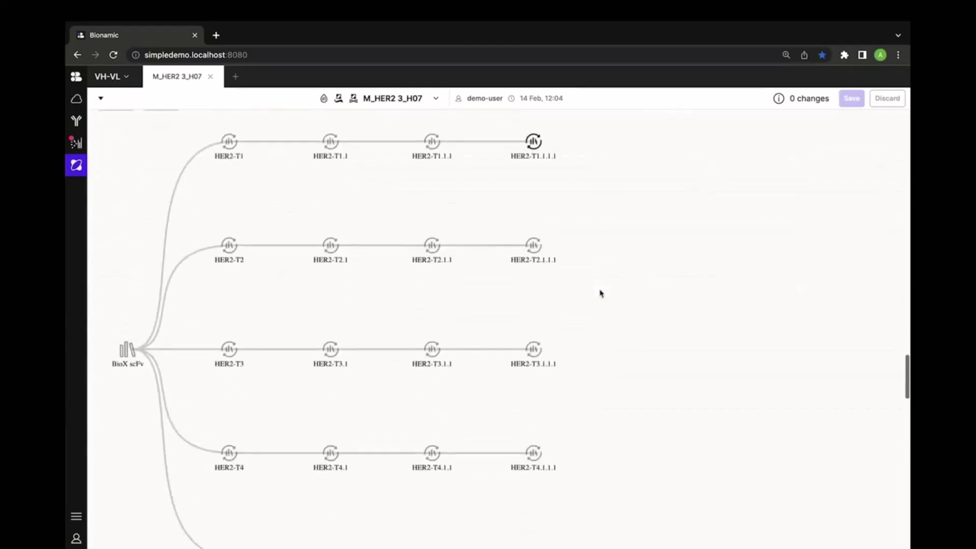
{"action": "scroll", "coordinate": [600, 292], "scroll_direction": "up", "scroll_amount": 1}
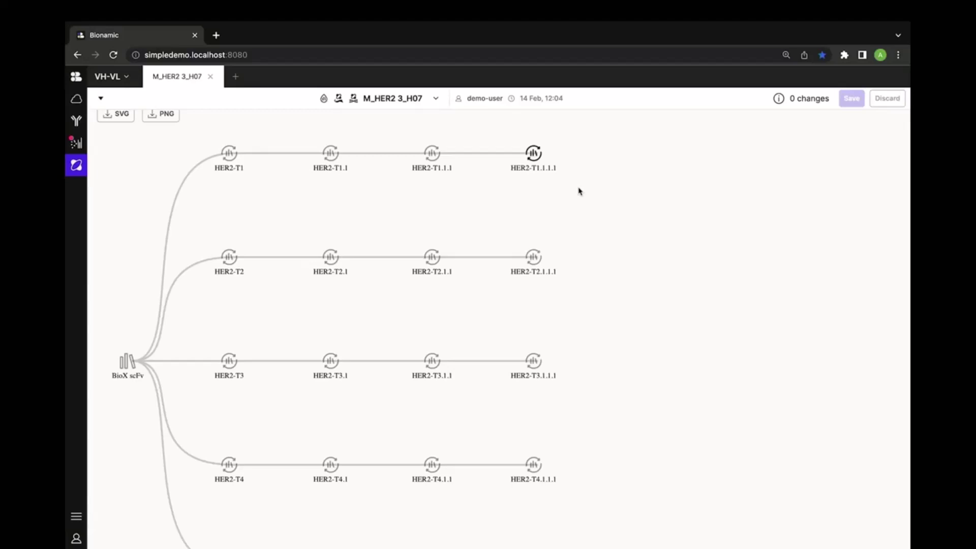
{"action": "scroll", "coordinate": [580, 191], "scroll_direction": "down", "scroll_amount": 5}
{"action": "scroll", "coordinate": [579, 191], "scroll_direction": "up", "scroll_amount": 20}
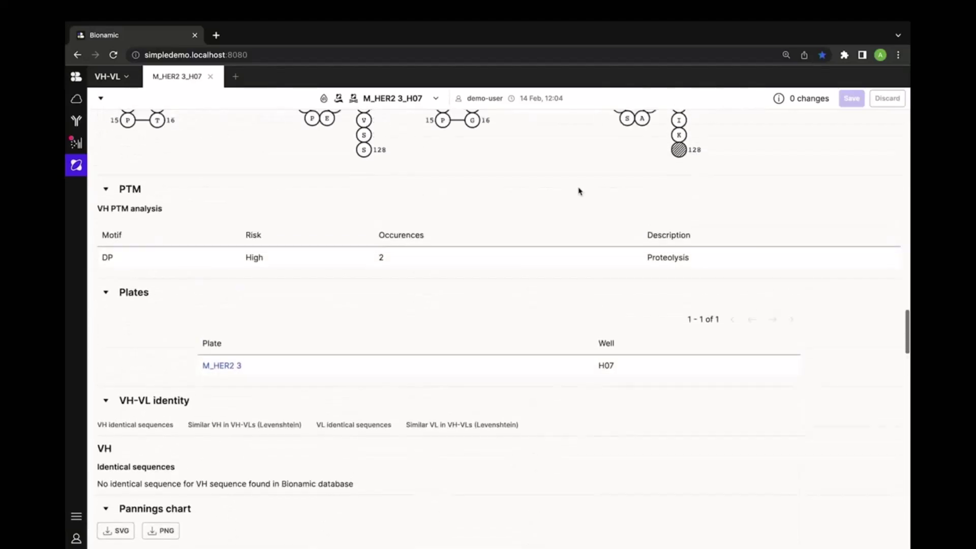
{"action": "scroll", "coordinate": [580, 191], "scroll_direction": "up", "scroll_amount": 10}
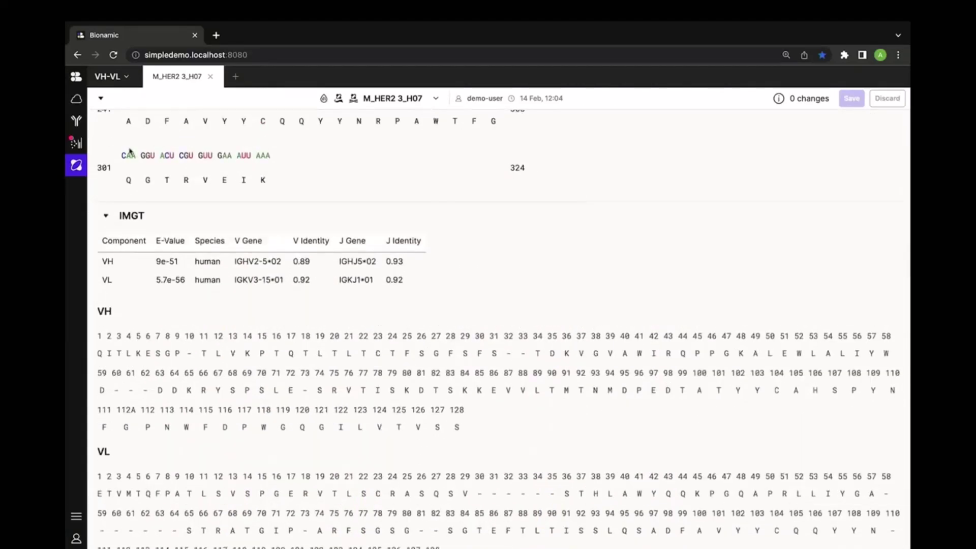
Step: Add a new column named Status with the value Hit to the selected rows of the ELISA DEMO dataset
{"action": "left_click", "coordinate": [78, 144]}
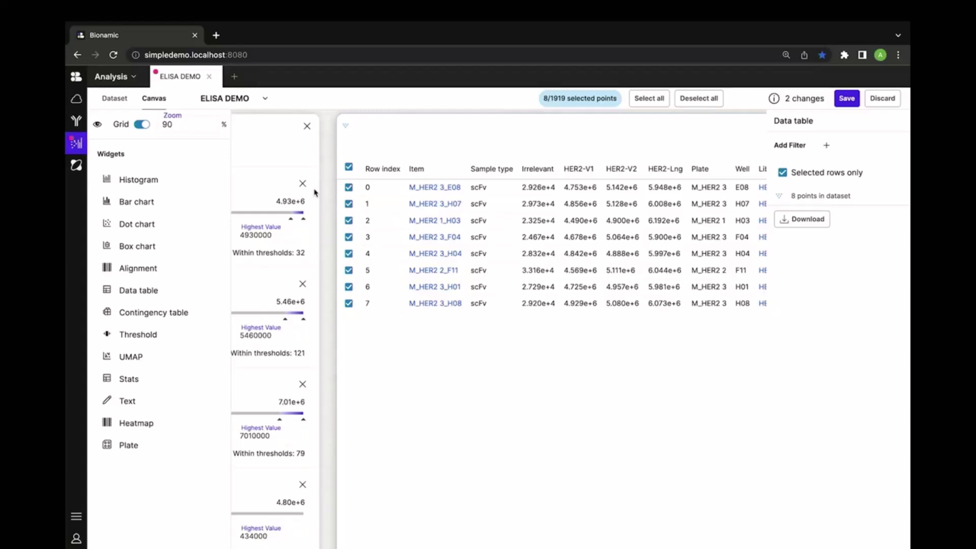
{"action": "left_click", "coordinate": [111, 99]}
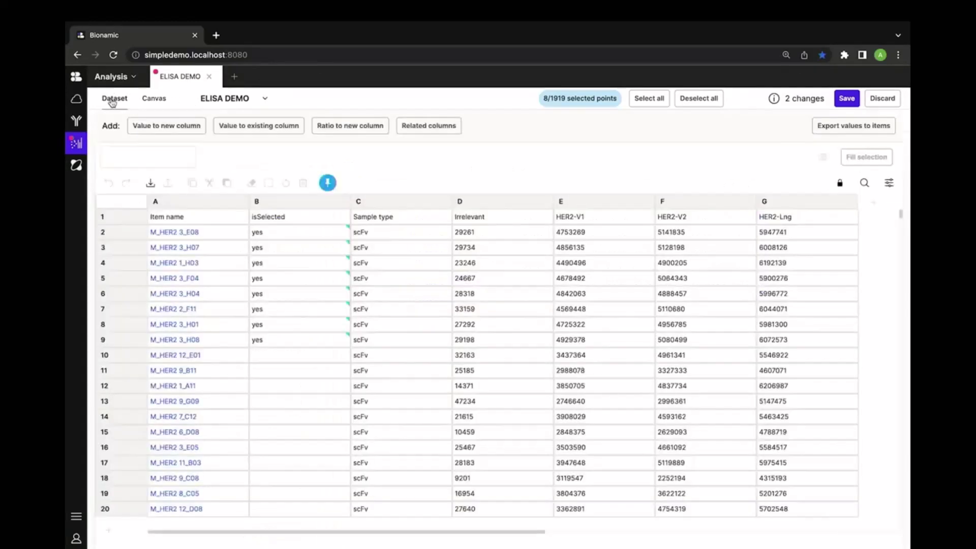
{"action": "left_click", "coordinate": [191, 135]}
{"action": "left_click", "coordinate": [461, 254]}
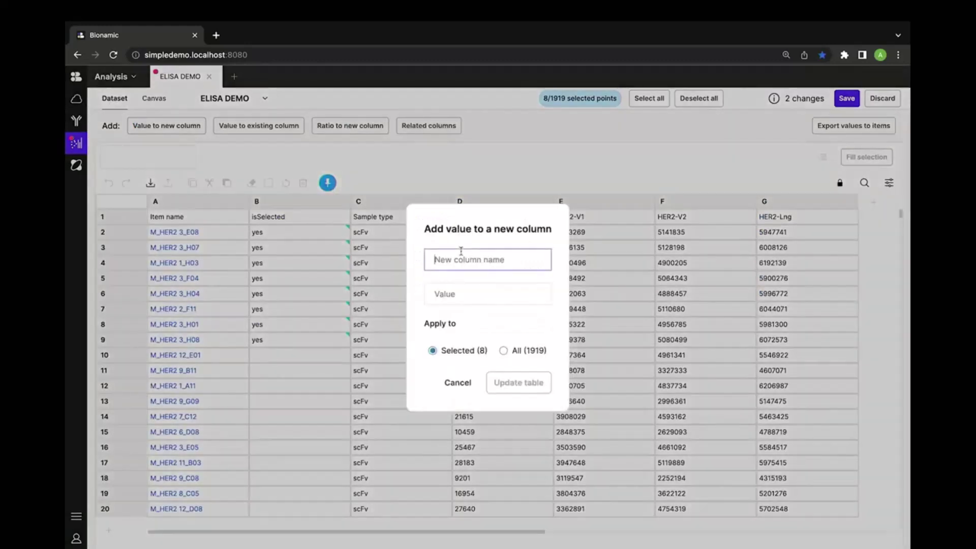
{"action": "type", "text": "Status"}
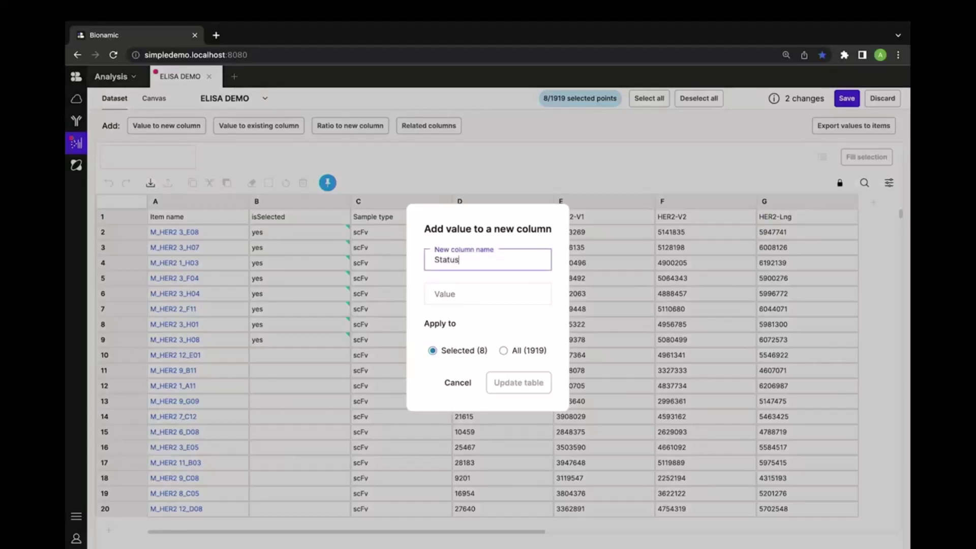
{"action": "key", "text": "Tab"}
{"action": "type", "text": "Hi"}
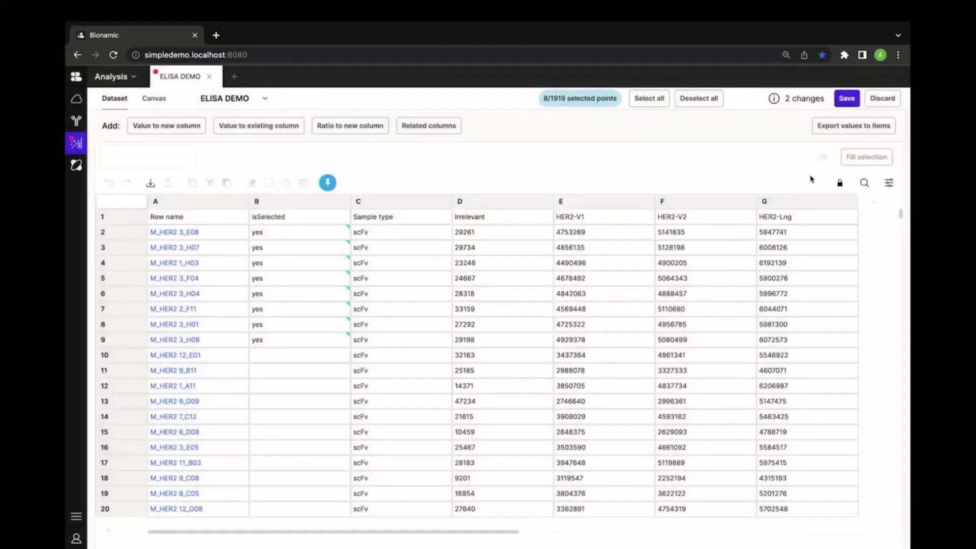
Step: Export the Status column to the items in the Row names column as a property and save the dataset
{"action": "left_click", "coordinate": [823, 128]}
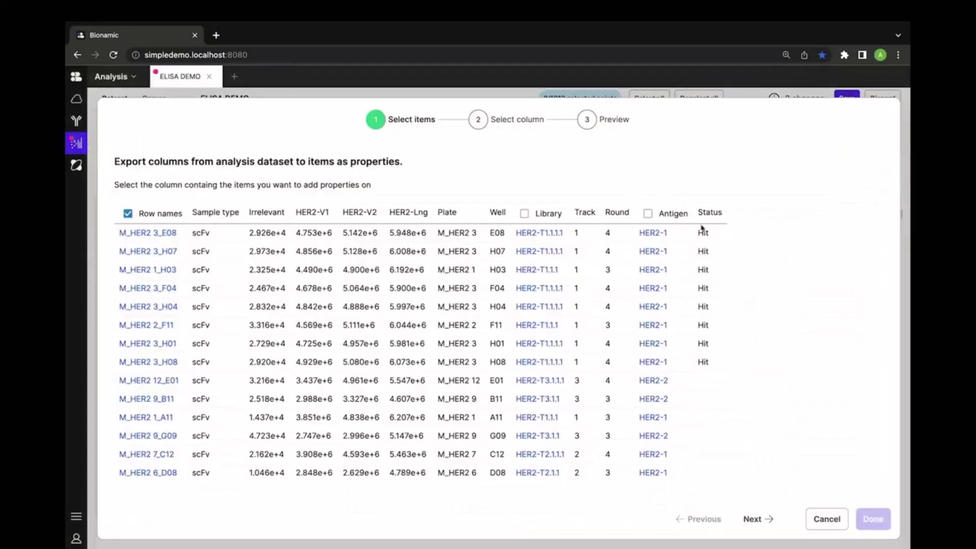
{"action": "left_click", "coordinate": [753, 519]}
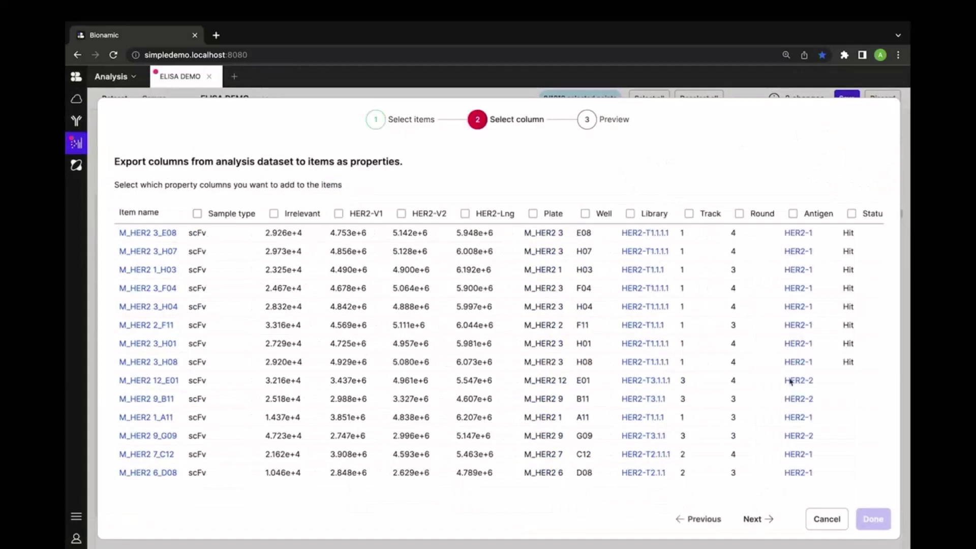
{"action": "left_click", "coordinate": [850, 213]}
{"action": "left_click", "coordinate": [851, 213]}
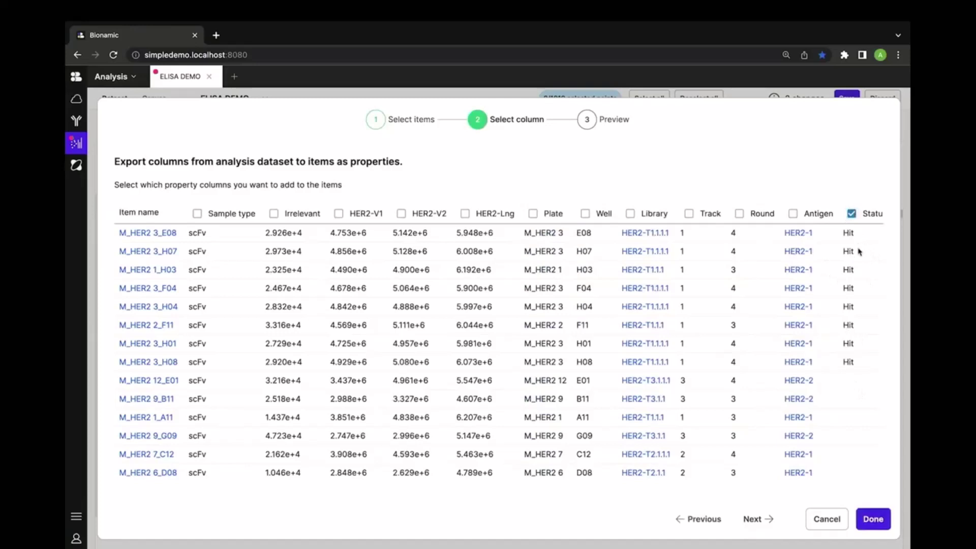
{"action": "left_click", "coordinate": [859, 523]}
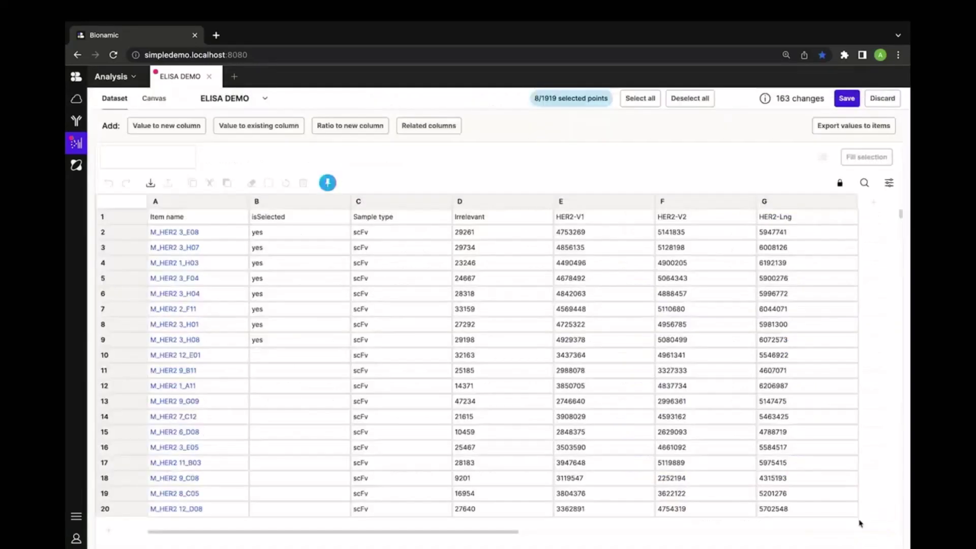
{"action": "left_click", "coordinate": [845, 100]}
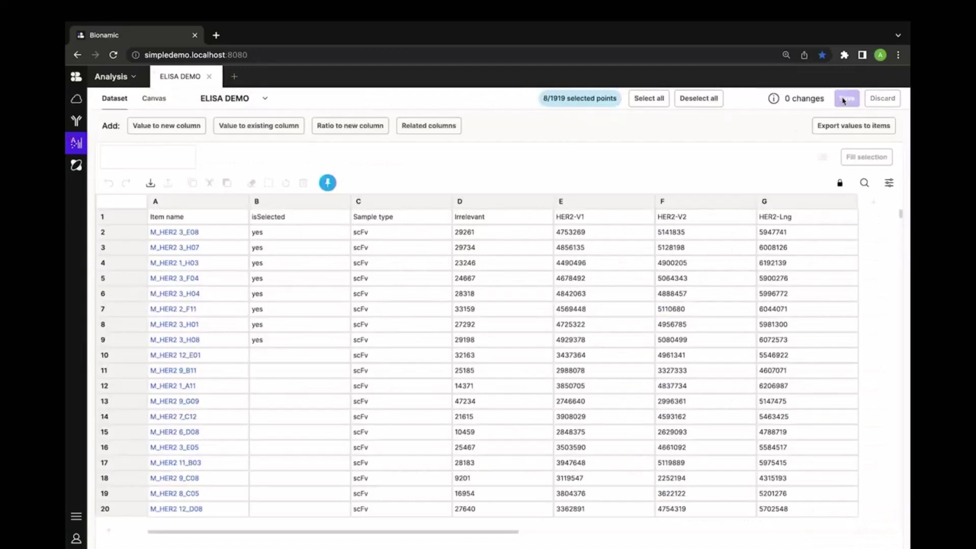
Step: Open the Item explorer and filter the items by the Status property with the value Hit
{"action": "left_click", "coordinate": [76, 80]}
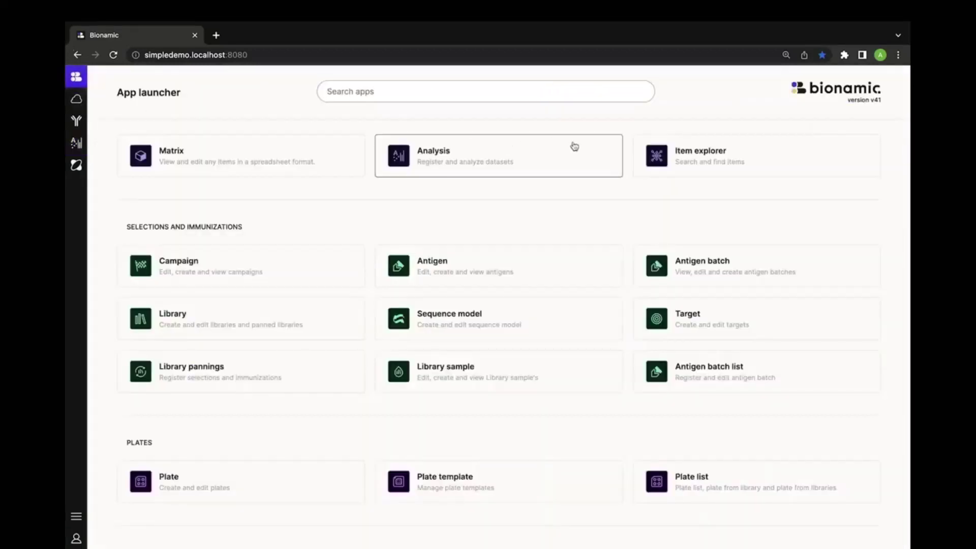
{"action": "left_click", "coordinate": [719, 171]}
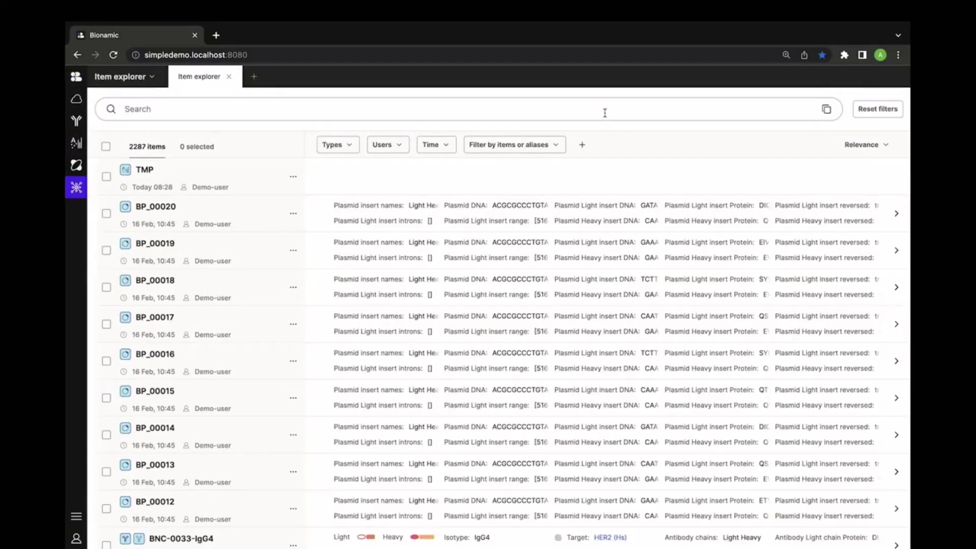
{"action": "type", "text": "al"}
{"action": "key", "text": "BackSpace"}
{"action": "key", "text": "BackSpace"}
{"action": "left_click", "coordinate": [582, 145]}
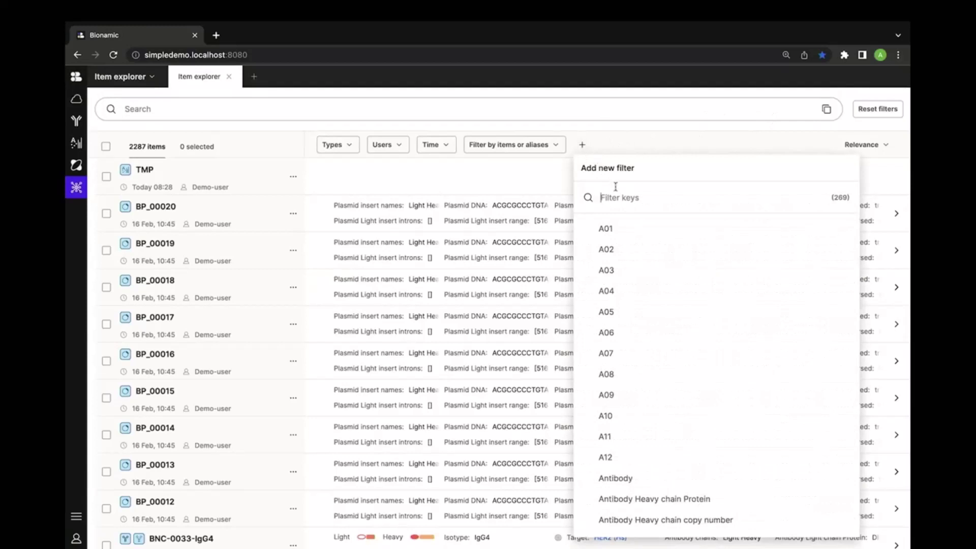
{"action": "type", "text": "stat"}
{"action": "left_click", "coordinate": [623, 224]}
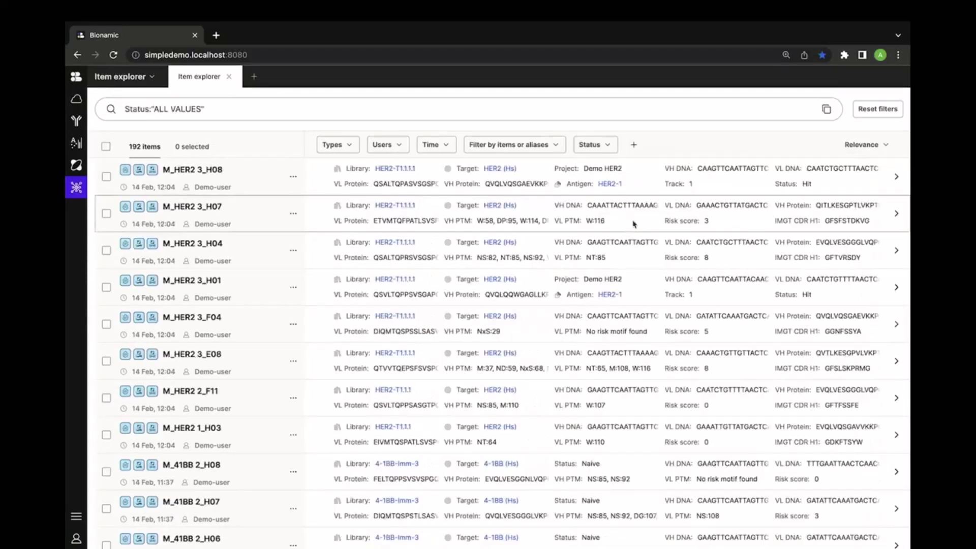
{"action": "left_click", "coordinate": [594, 144]}
{"action": "left_click", "coordinate": [625, 263]}
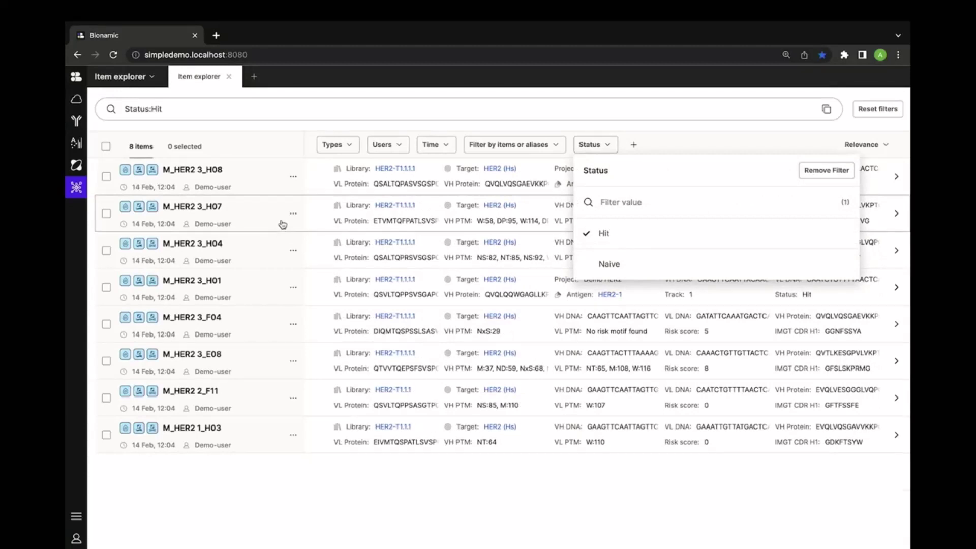
Step: Select all the filtered hit items and view the copy options available for the selection
{"action": "left_click", "coordinate": [106, 147]}
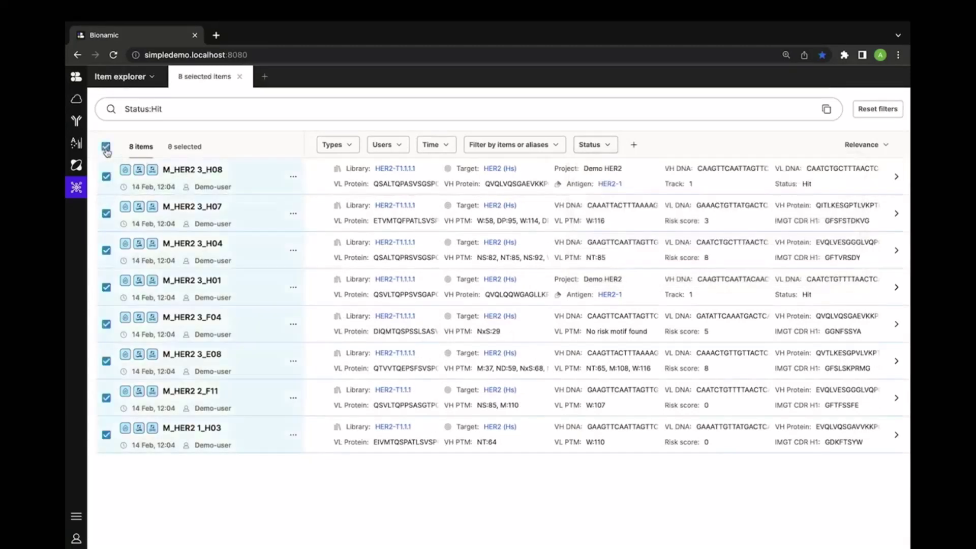
{"action": "left_click", "coordinate": [199, 146]}
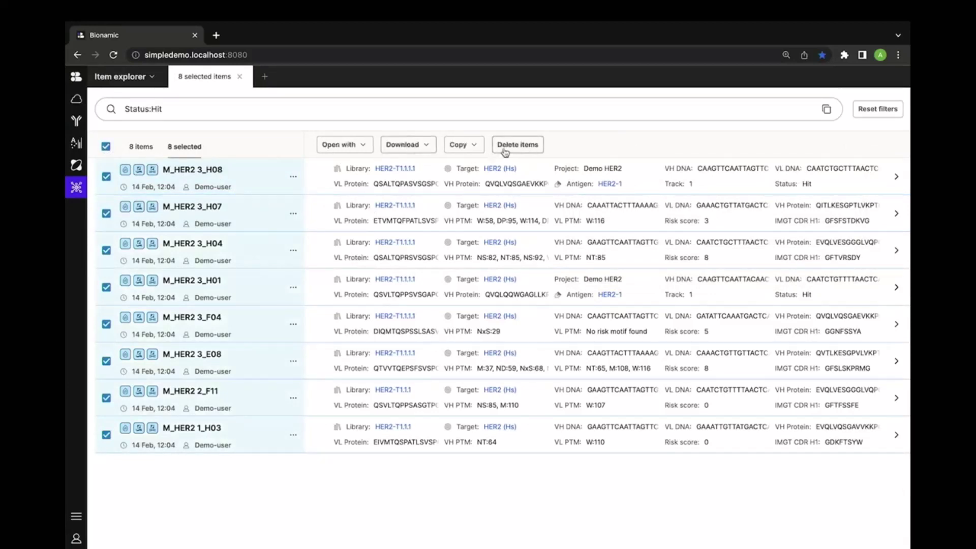
{"action": "left_click", "coordinate": [472, 150]}
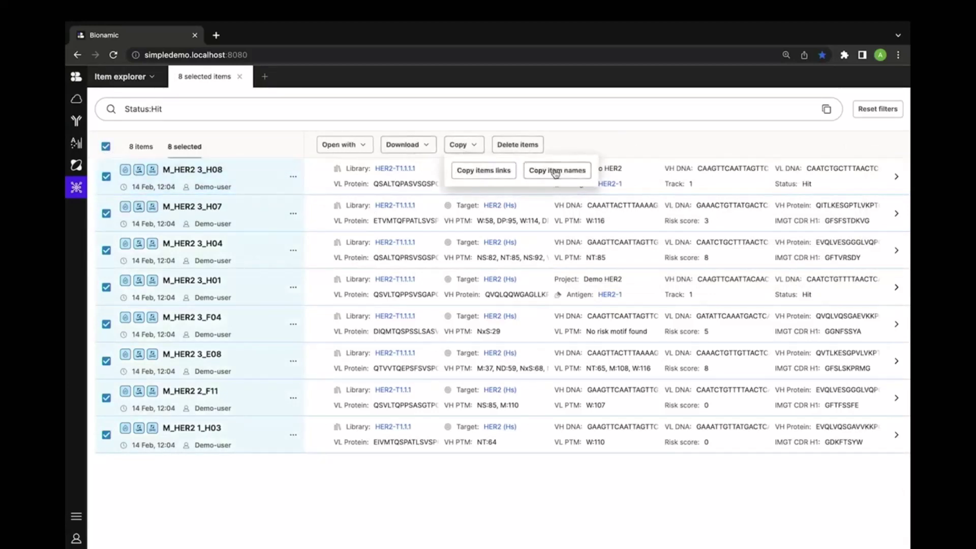
{"action": "left_click", "coordinate": [310, 127]}
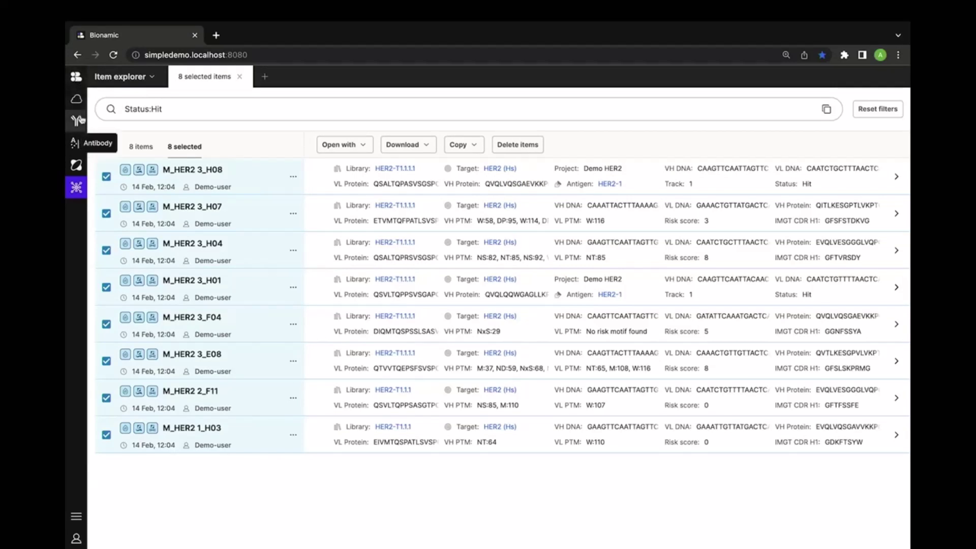
Step: Search the app launcher for "tem" and open the Antibody template app
{"action": "left_click", "coordinate": [77, 76]}
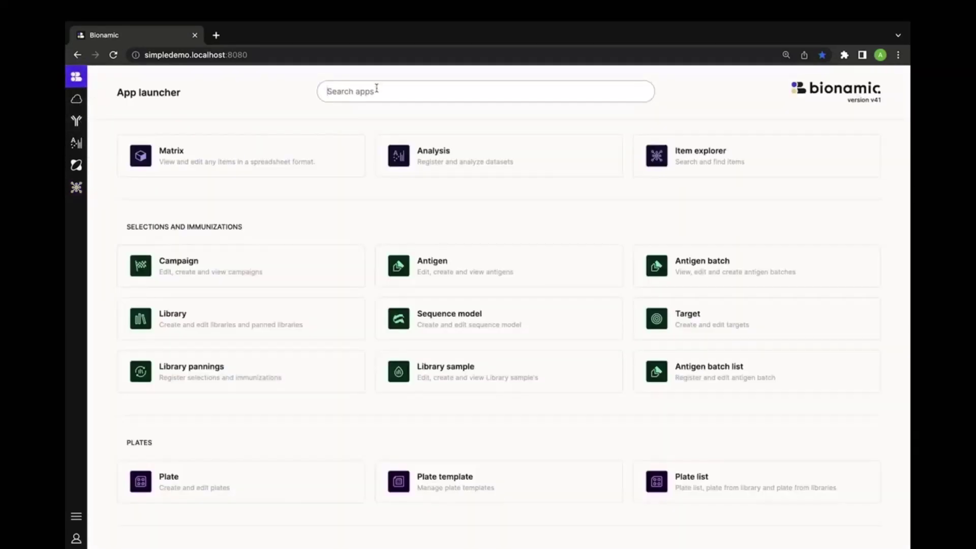
{"action": "left_click", "coordinate": [376, 91]}
{"action": "type", "text": "tem"}
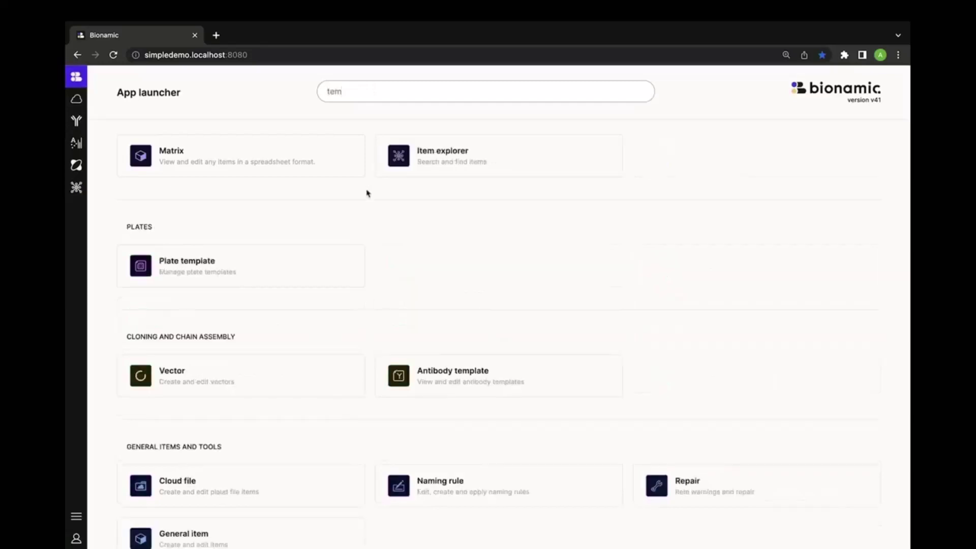
{"action": "type", "text": "e"}
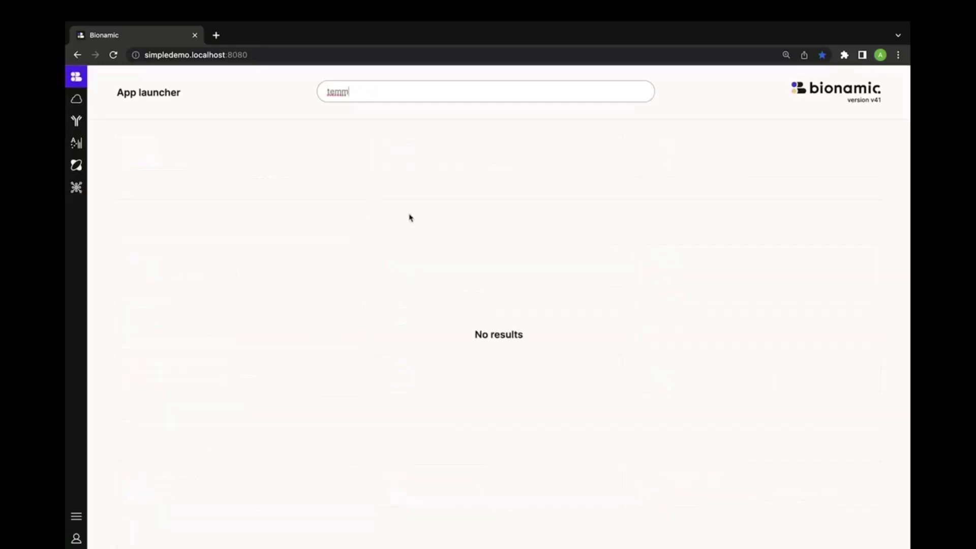
{"action": "key", "text": "BackSpace"}
{"action": "left_click", "coordinate": [483, 379]}
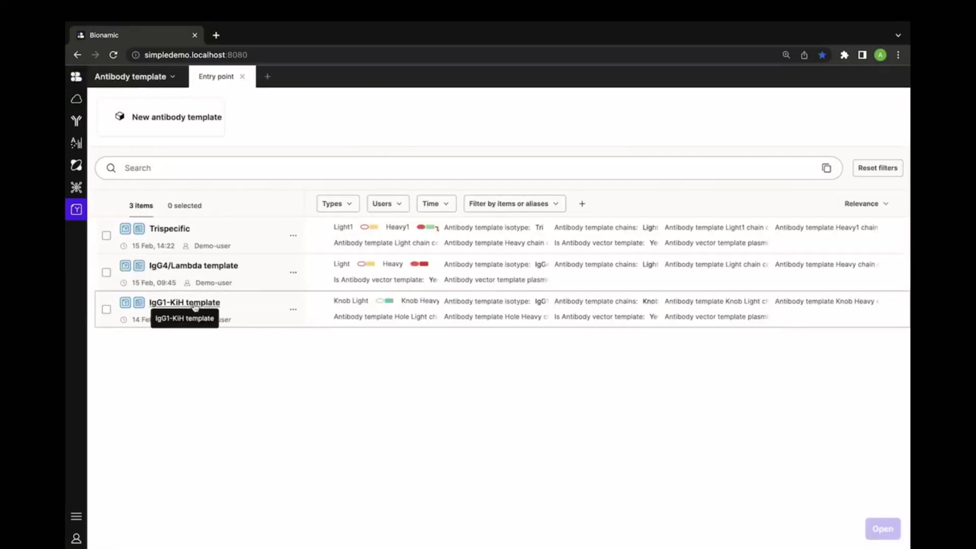
Step: Start a new antibody template that produces plasmids, with rVect as its recipient vector
{"action": "left_click", "coordinate": [186, 129]}
{"action": "left_click", "coordinate": [128, 151]}
{"action": "left_click", "coordinate": [128, 177]}
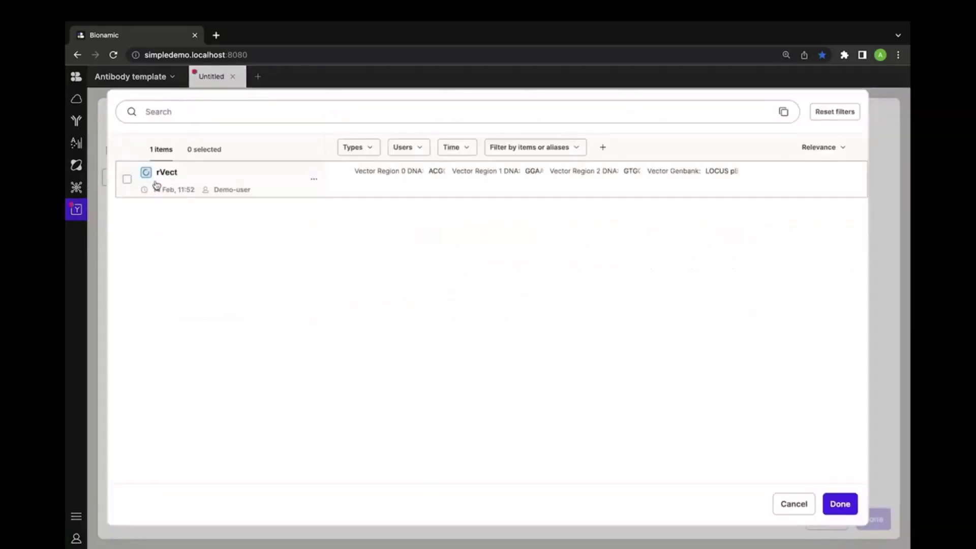
{"action": "left_click", "coordinate": [126, 179]}
{"action": "left_click", "coordinate": [841, 504]}
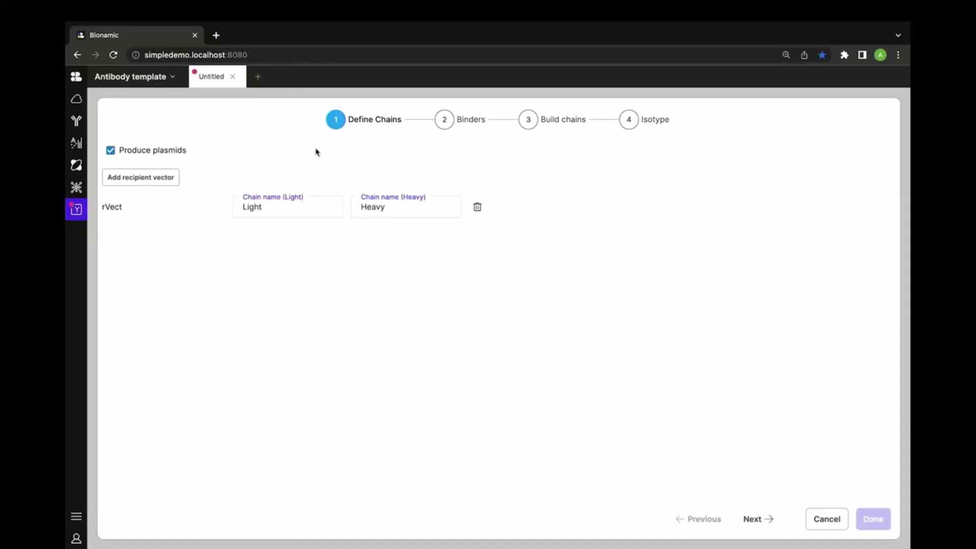
Step: Add a second VH-VL group to the new template's binders
{"action": "left_click", "coordinate": [444, 122]}
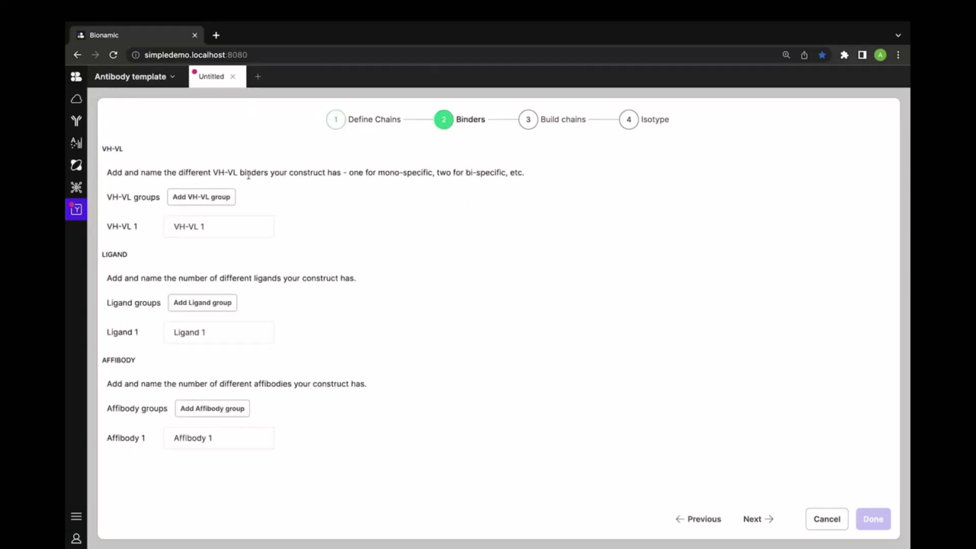
{"action": "left_click", "coordinate": [187, 194]}
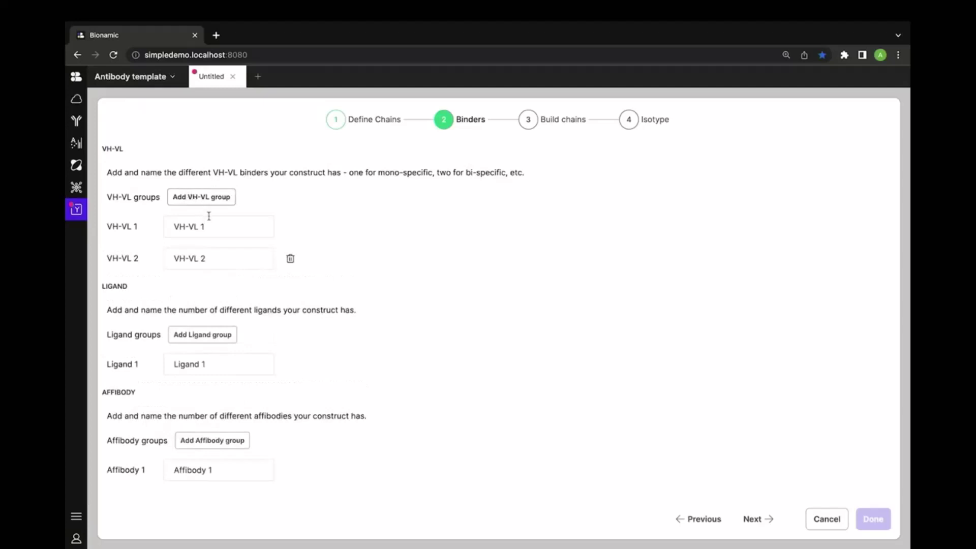
Step: Rename the two VH-VL groups as VH-VL and scFv
{"action": "left_click", "coordinate": [221, 225]}
{"action": "left_click", "coordinate": [222, 261]}
{"action": "key", "text": "ctrl+a"}
{"action": "key", "text": "BackSpace"}
{"action": "type", "text": "s"}
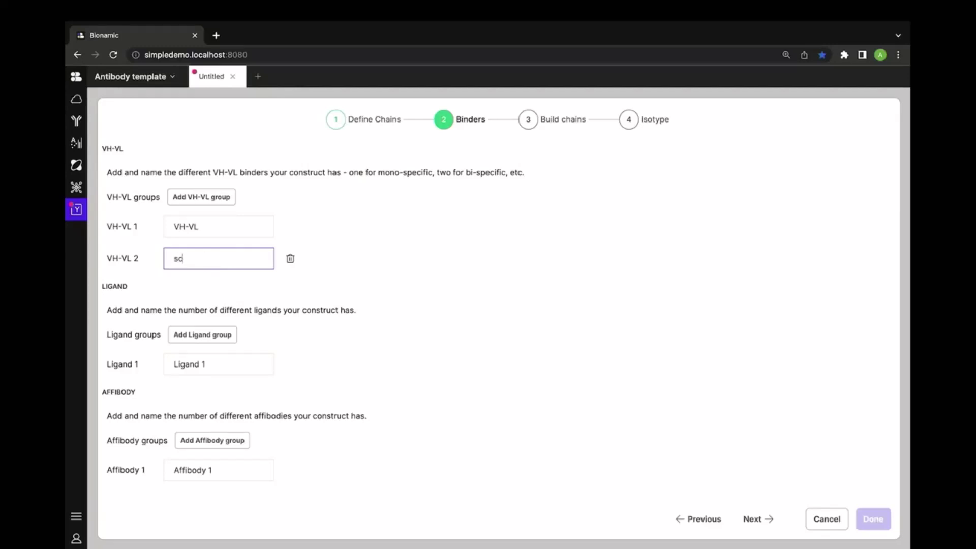
Step: Start building the Light chain with a VL region and a constant region assigned to Kappa CR
{"action": "left_click", "coordinate": [745, 517]}
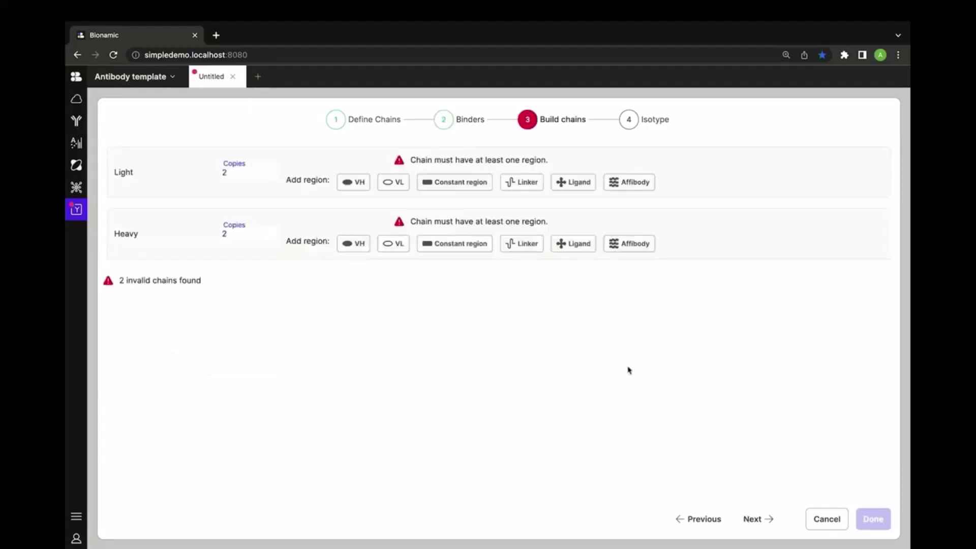
{"action": "left_click", "coordinate": [391, 183]}
{"action": "left_click", "coordinate": [436, 170]}
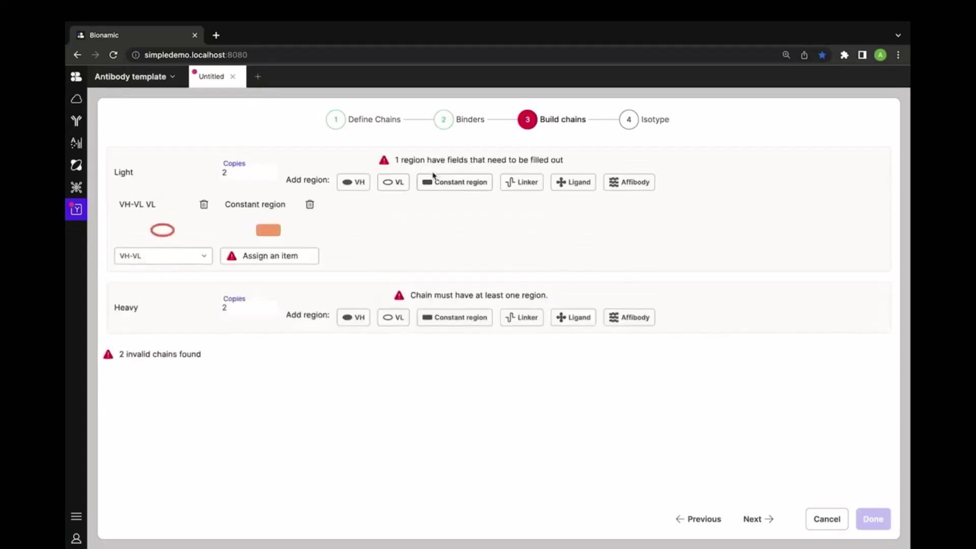
{"action": "left_click", "coordinate": [287, 256]}
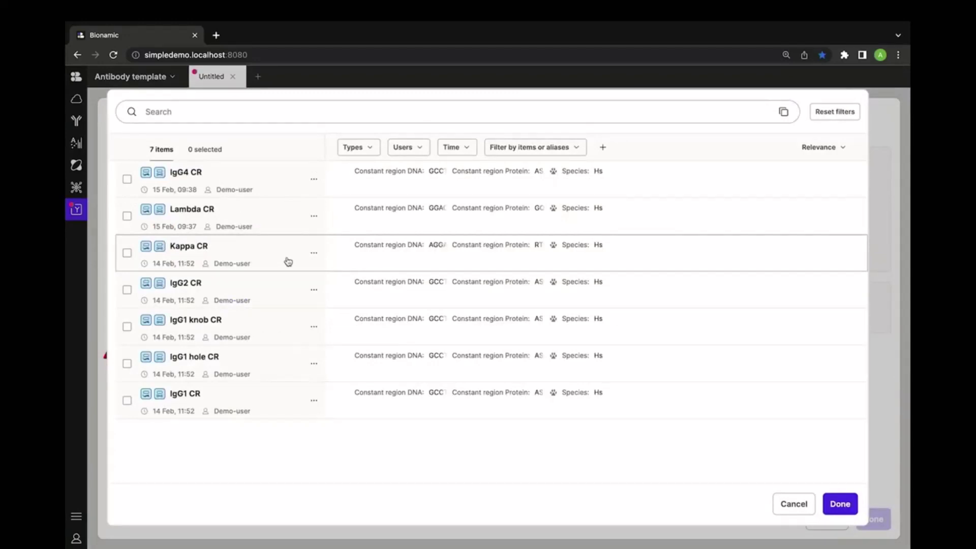
{"action": "left_click", "coordinate": [127, 252]}
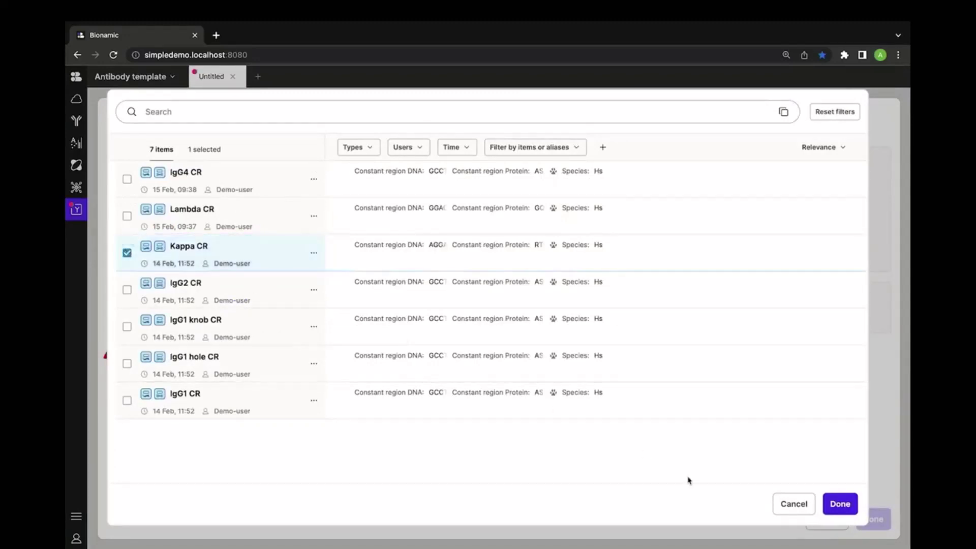
{"action": "left_click", "coordinate": [839, 503]}
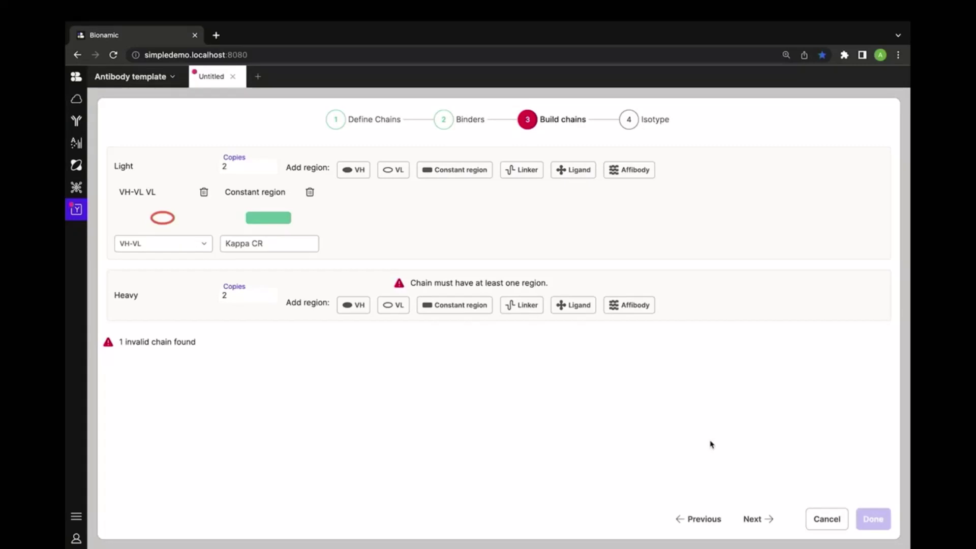
Step: Extend the Light chain with a linker, a VH region, a second linker and a VL region, in that order
{"action": "left_click", "coordinate": [527, 170]}
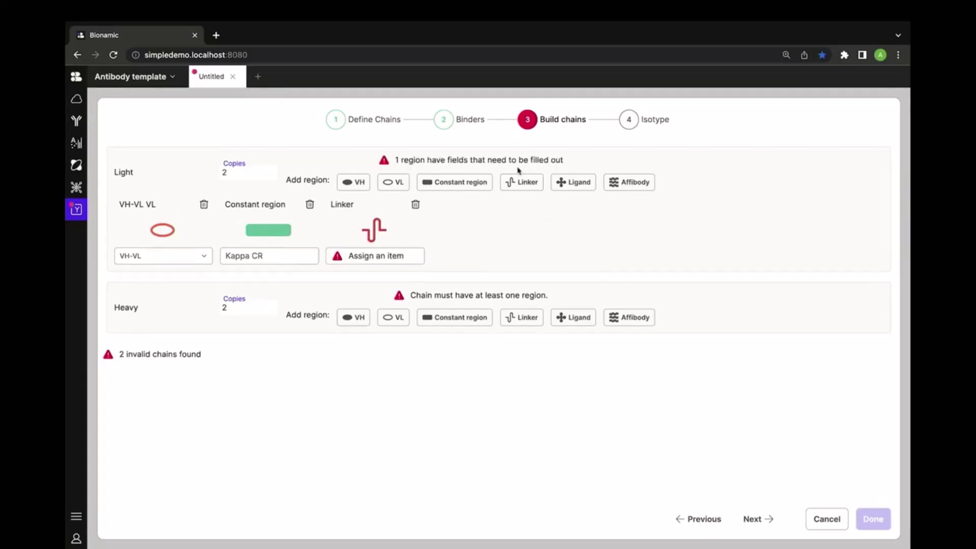
{"action": "left_click", "coordinate": [352, 187]}
{"action": "left_click", "coordinate": [392, 190]}
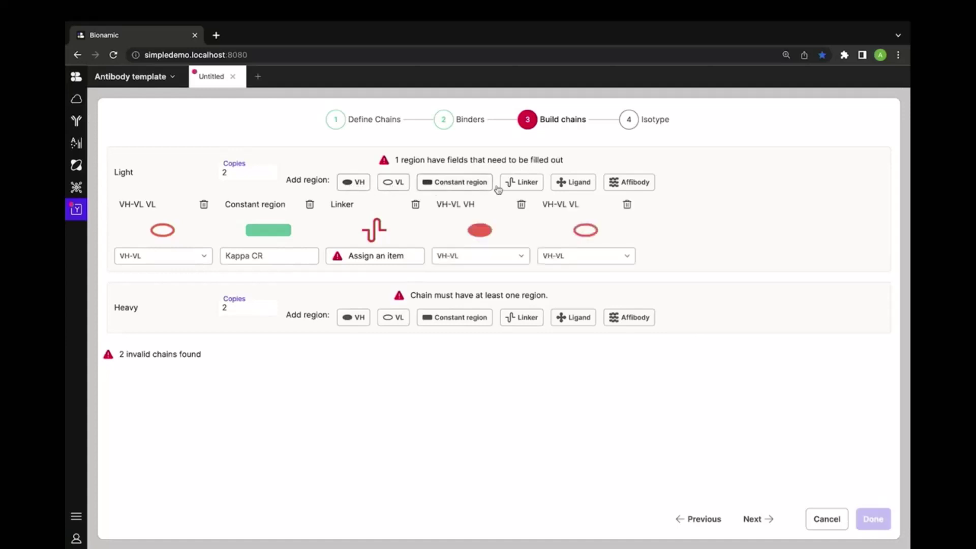
{"action": "left_click", "coordinate": [627, 204]}
{"action": "left_click", "coordinate": [521, 182]}
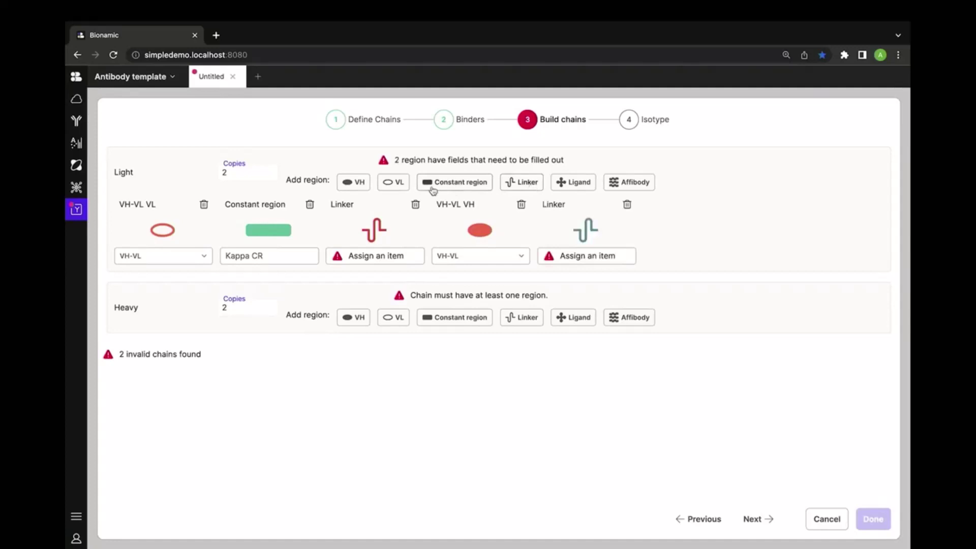
{"action": "left_click", "coordinate": [396, 191]}
Step: Assign the 3xG4S item to both linkers of the Light chain
{"action": "left_click", "coordinate": [405, 260]}
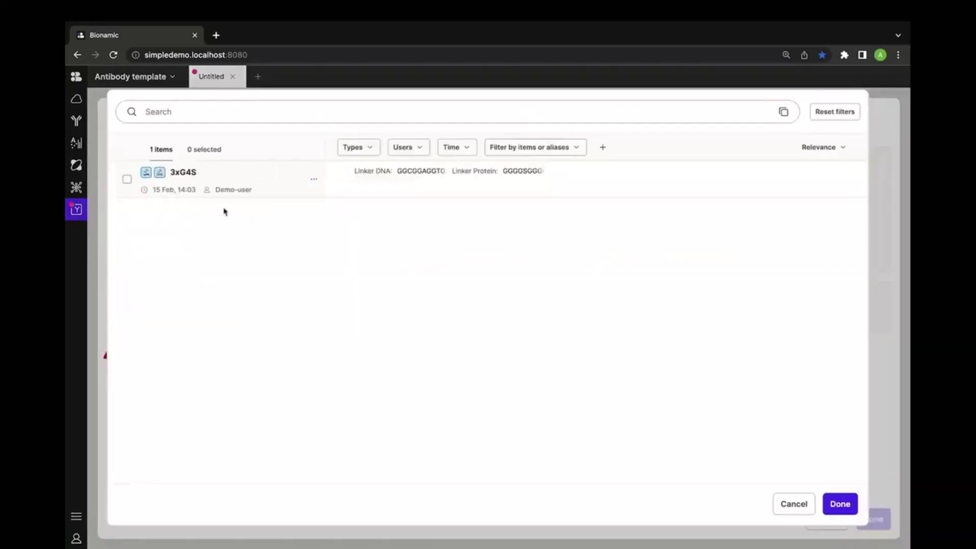
{"action": "left_click", "coordinate": [127, 179]}
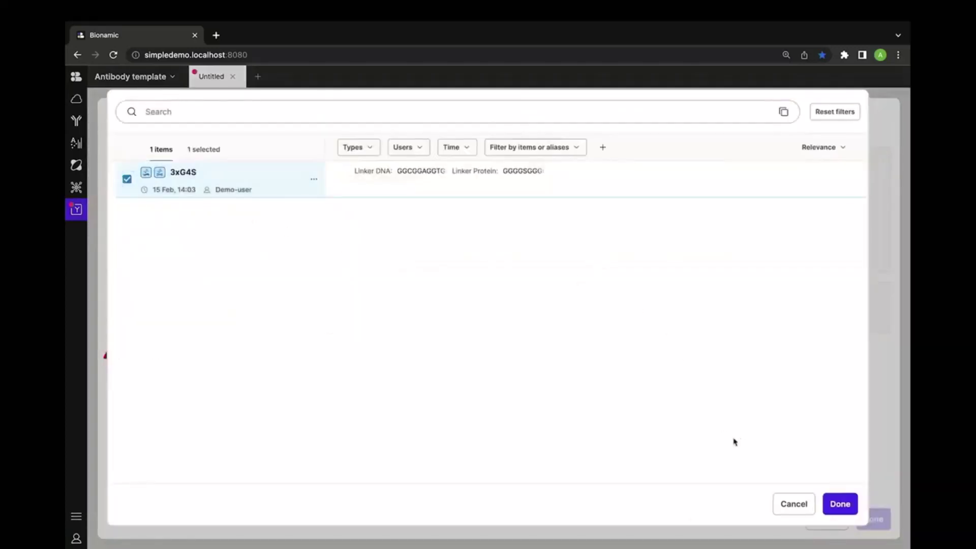
{"action": "left_click", "coordinate": [840, 504]}
{"action": "left_click", "coordinate": [617, 258]}
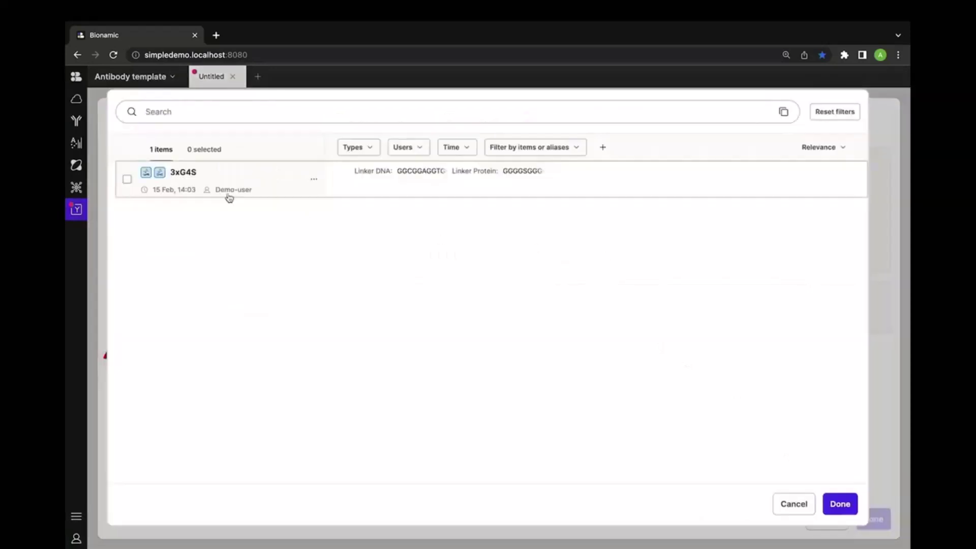
{"action": "left_click", "coordinate": [127, 179]}
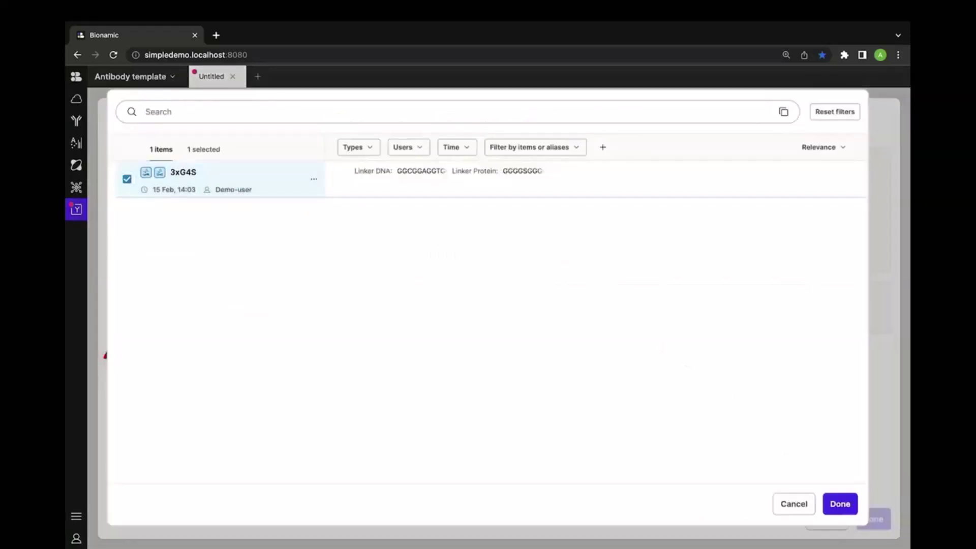
{"action": "left_click", "coordinate": [826, 510]}
Step: Set the binder group of the Light chain's VH region and its last VL region to scFv
{"action": "left_click", "coordinate": [503, 251]}
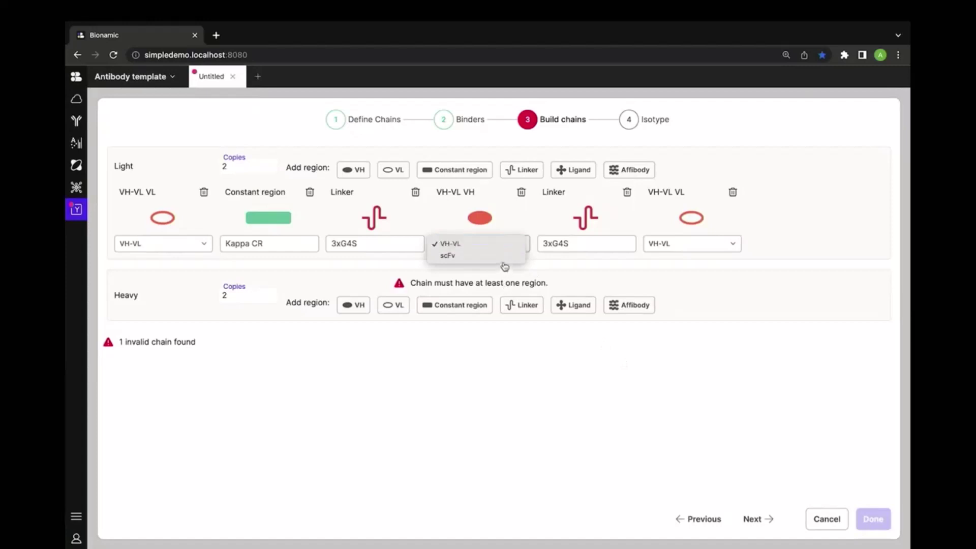
{"action": "left_click", "coordinate": [503, 263]}
{"action": "left_click", "coordinate": [676, 244]}
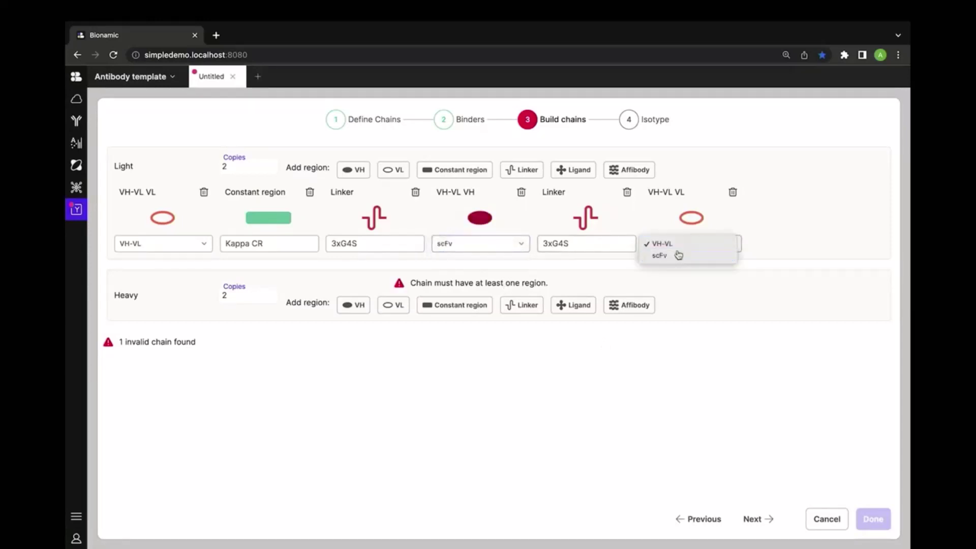
{"action": "left_click", "coordinate": [677, 254]}
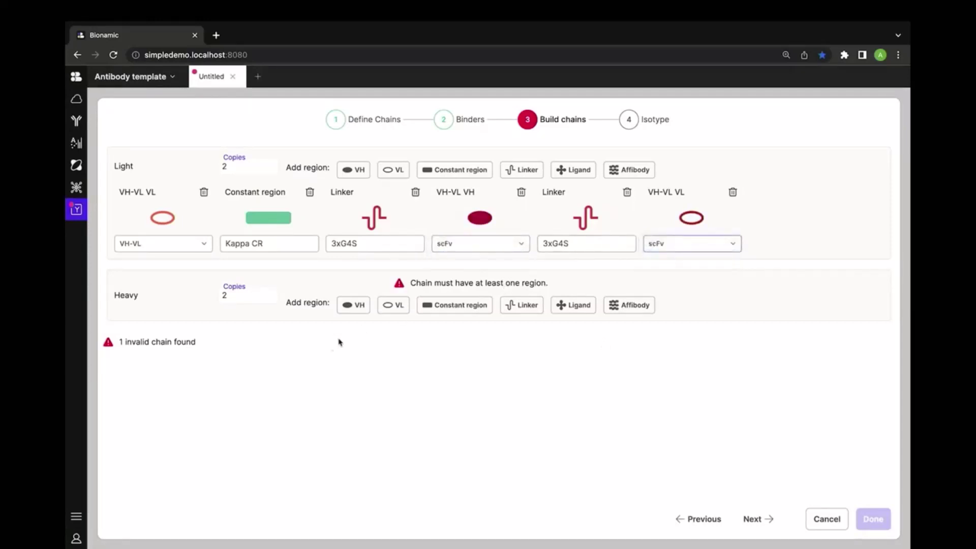
Step: Build the Heavy chain from a VH region and a constant region assigned to IgG1 CR
{"action": "left_click", "coordinate": [351, 307]}
{"action": "left_click", "coordinate": [447, 300]}
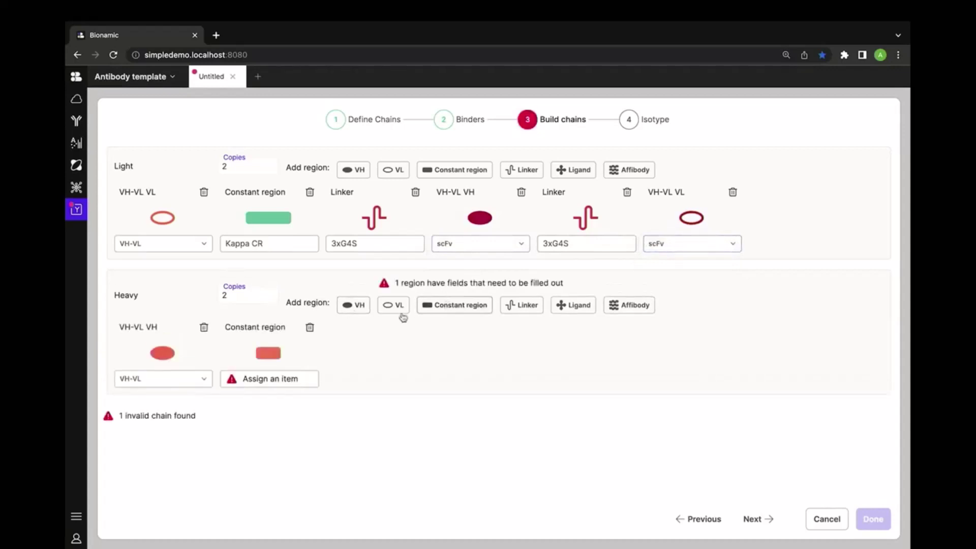
{"action": "left_click", "coordinate": [301, 378]}
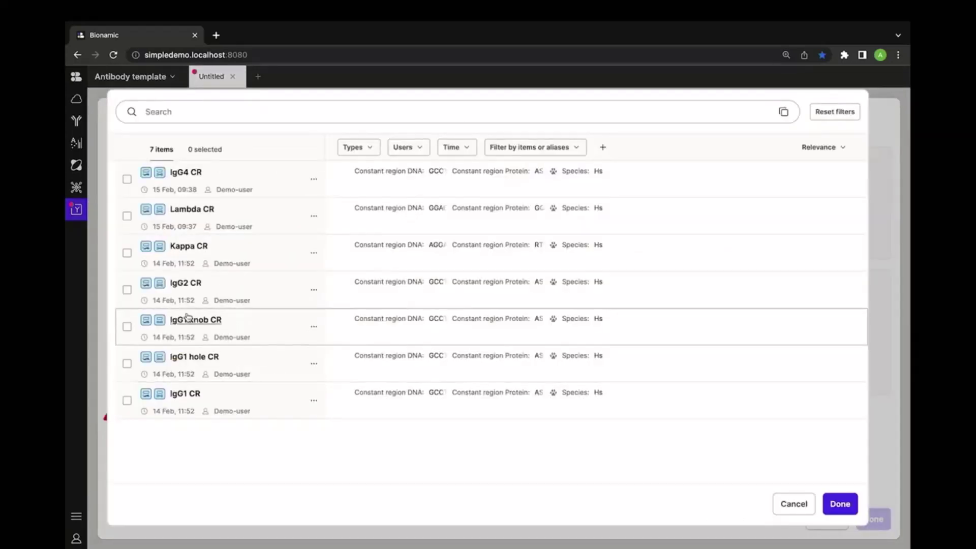
{"action": "left_click", "coordinate": [127, 400]}
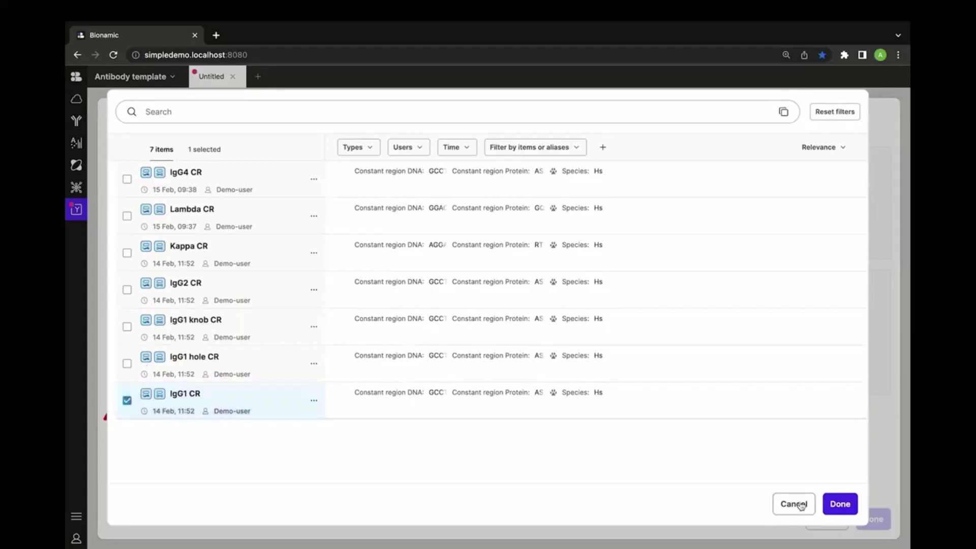
{"action": "left_click", "coordinate": [837, 504]}
Step: Set the complex isotype to Bisp and the template alias to "bispecific template", and finish creating the template
{"action": "left_click", "coordinate": [770, 519]}
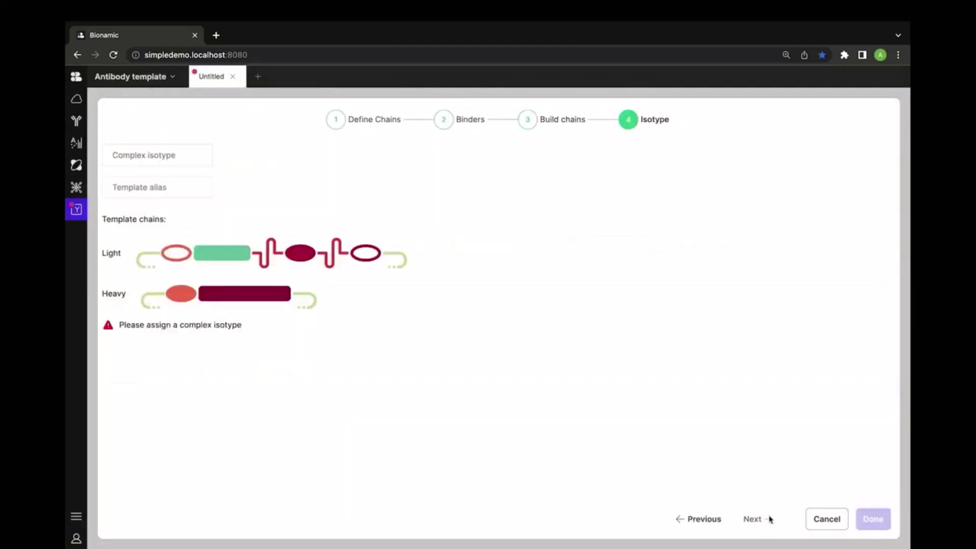
{"action": "left_click", "coordinate": [173, 148]}
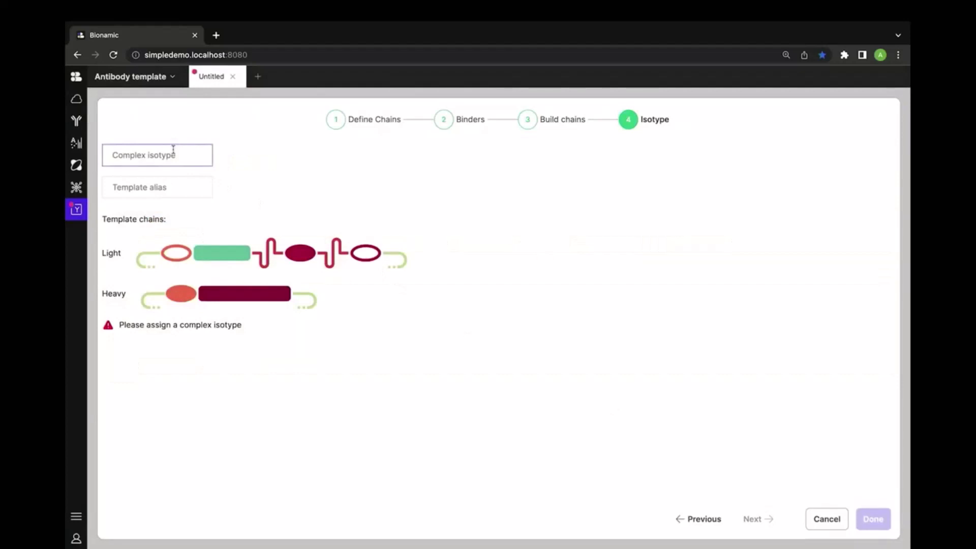
{"action": "type", "text": "Bisp"}
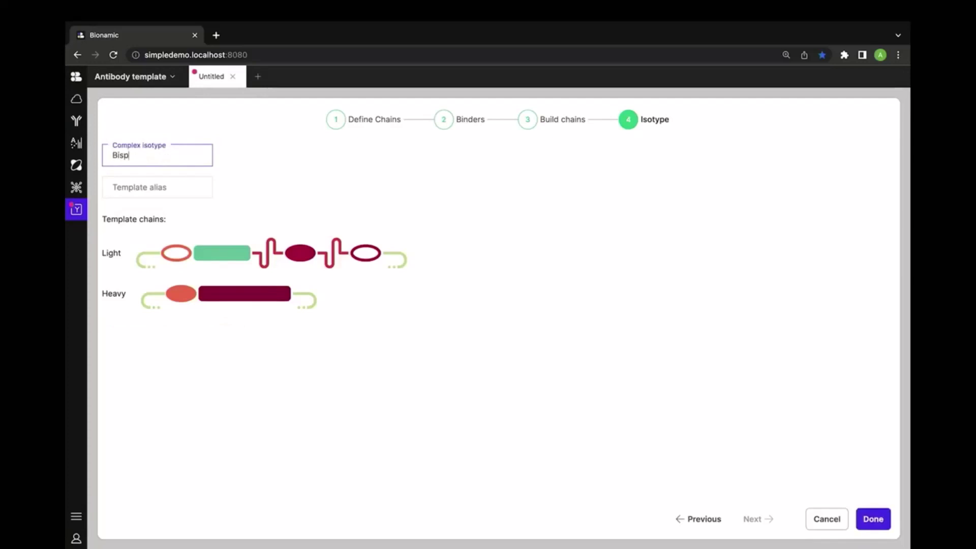
{"action": "left_click", "coordinate": [169, 189]}
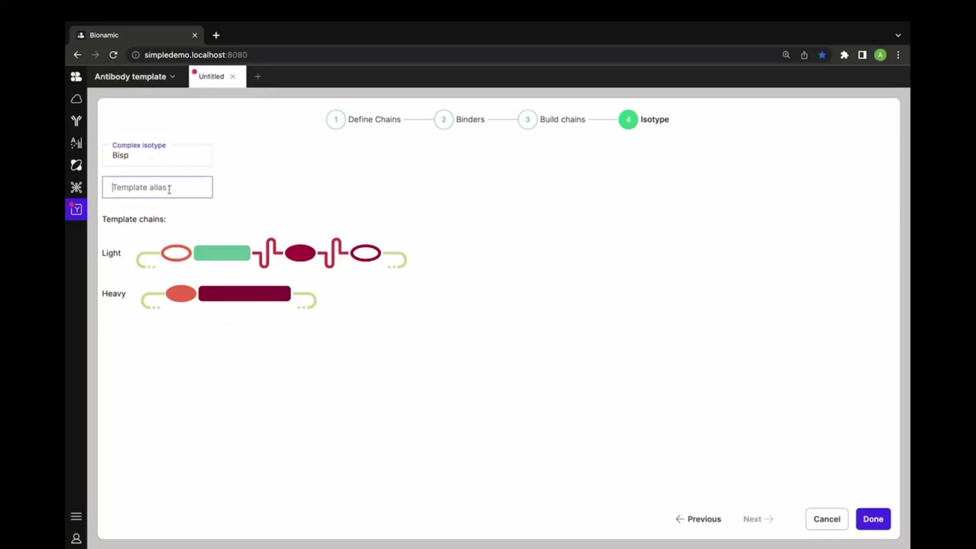
{"action": "type", "text": "bispe"}
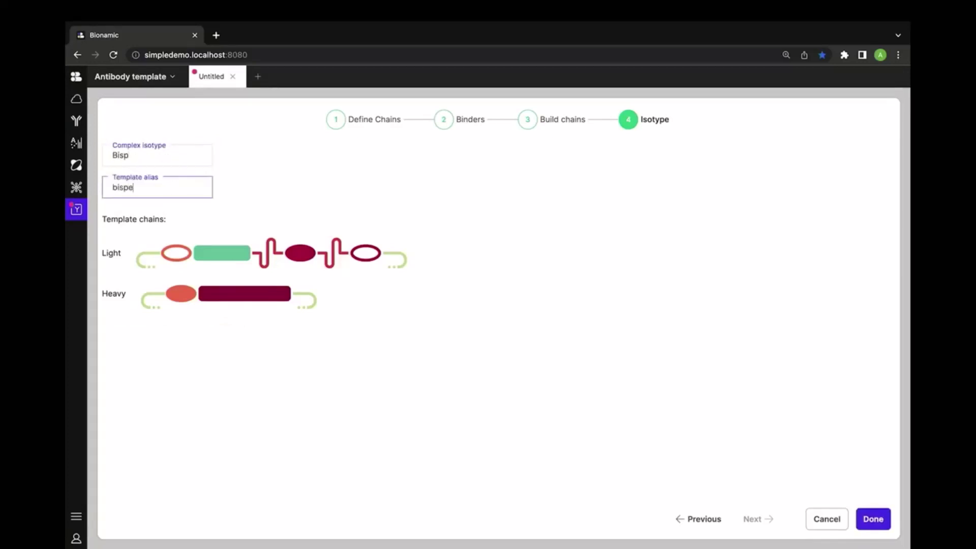
{"action": "type", "text": "cific template"}
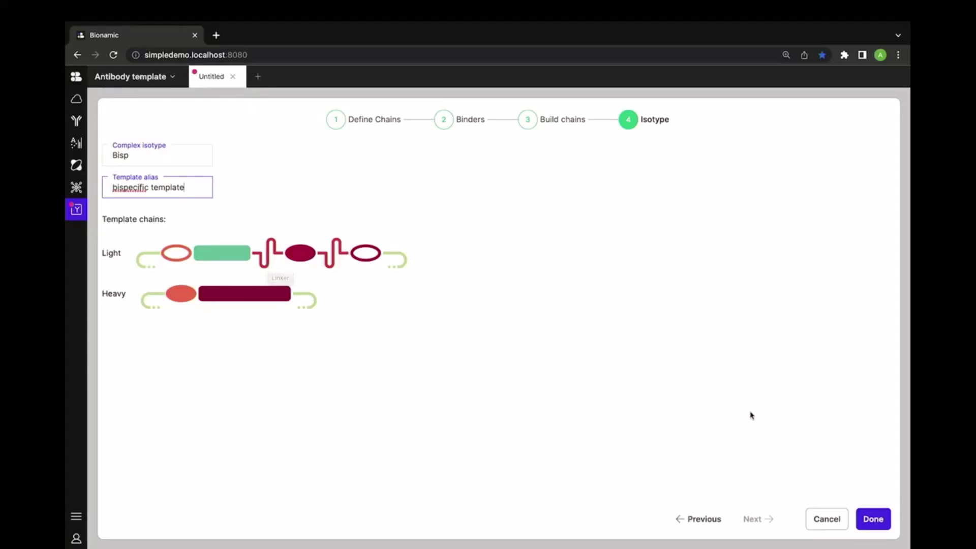
{"action": "left_click", "coordinate": [867, 519]}
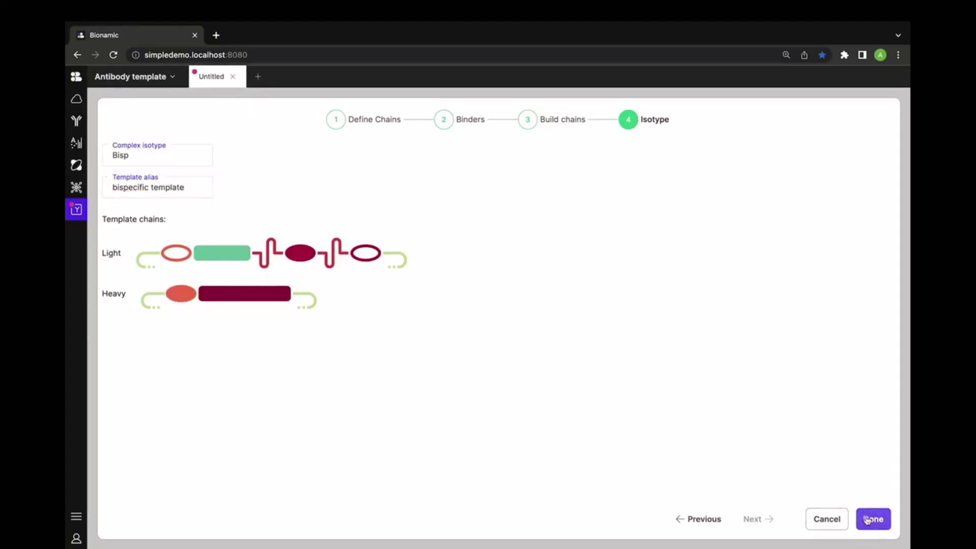
{"action": "left_click", "coordinate": [869, 519]}
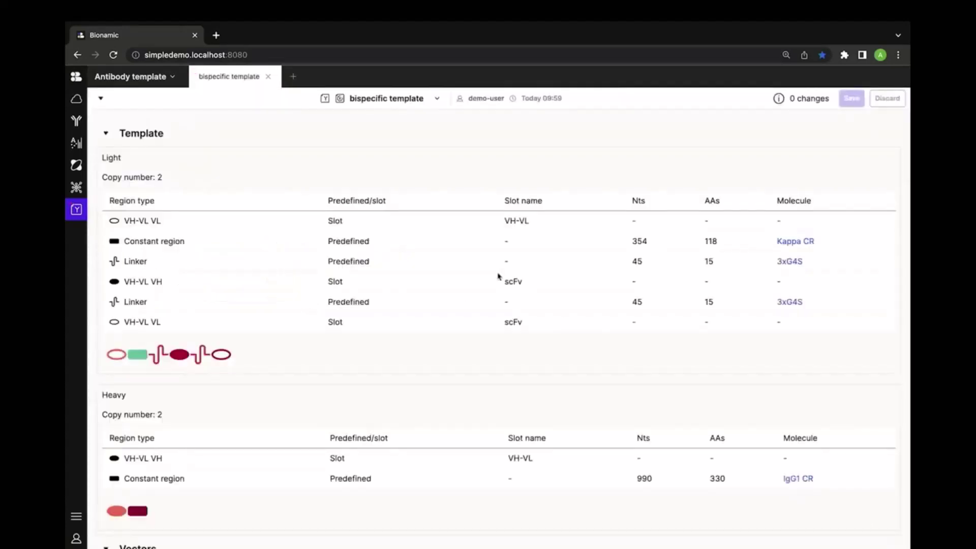
Step: Switch to the Antibody app and start a new antibody based on the bispecific template
{"action": "left_click", "coordinate": [76, 121]}
{"action": "left_click", "coordinate": [249, 77]}
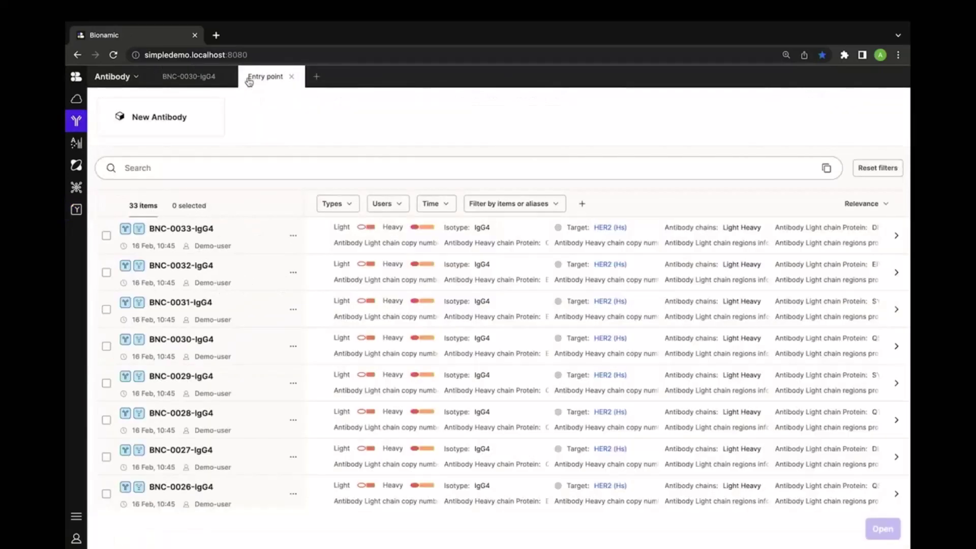
{"action": "left_click", "coordinate": [187, 118]}
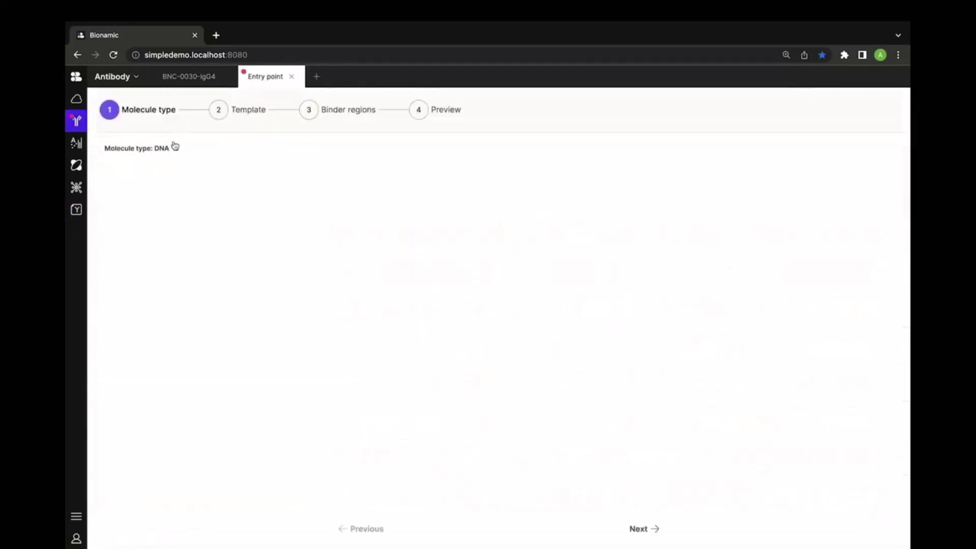
{"action": "left_click", "coordinate": [227, 114]}
{"action": "left_click", "coordinate": [155, 148]}
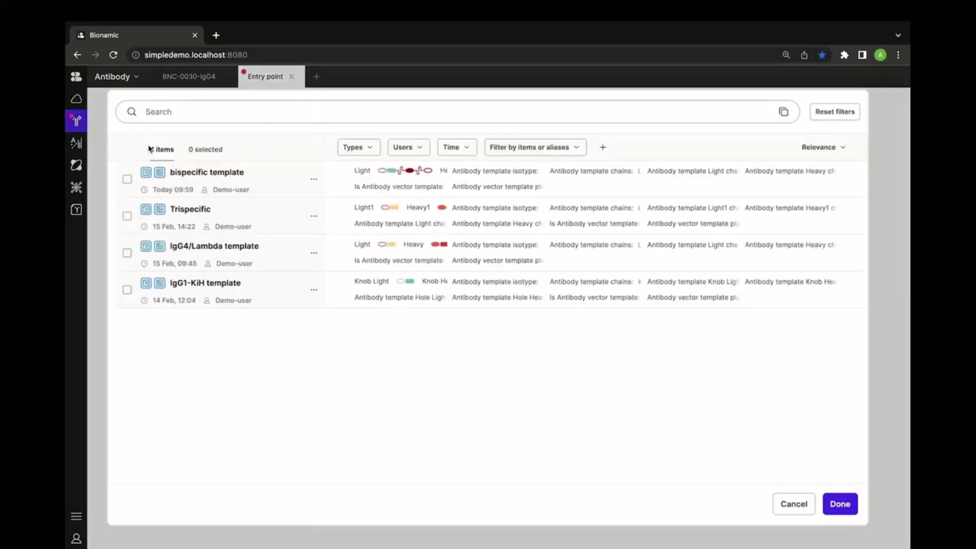
{"action": "left_click", "coordinate": [127, 177]}
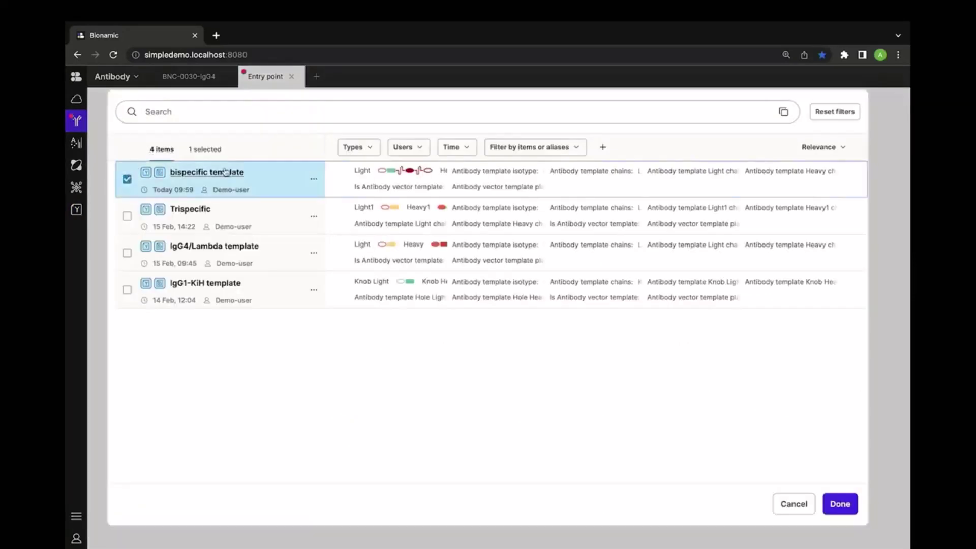
{"action": "left_click", "coordinate": [840, 504]}
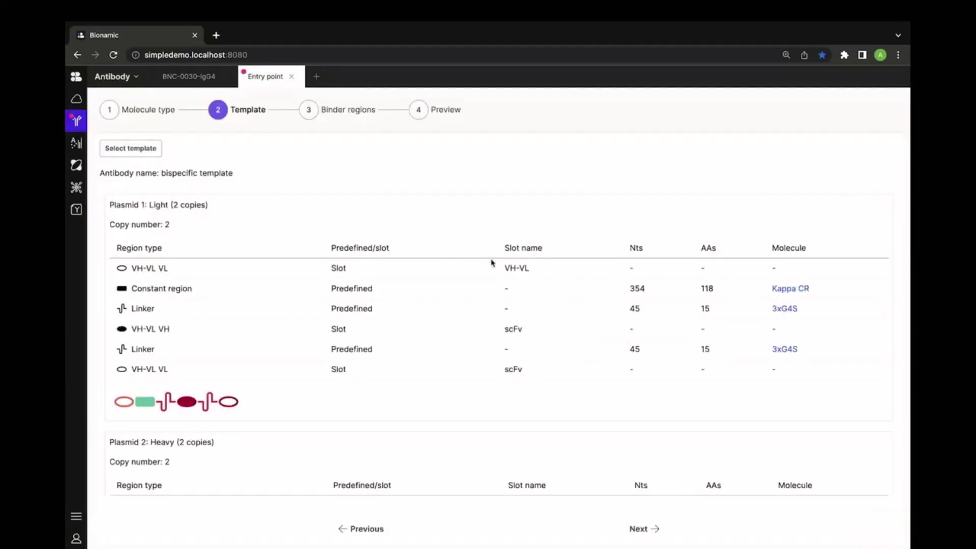
Step: Search the binders for 4-1bb and assign M_41BB 2_H08 to the template's VH-VL binder slot
{"action": "left_click", "coordinate": [307, 116]}
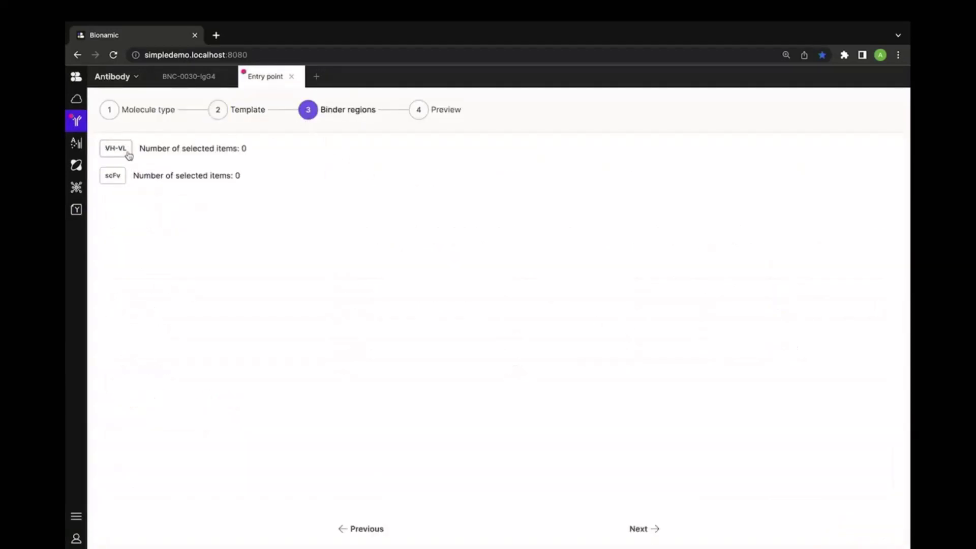
{"action": "left_click", "coordinate": [124, 153]}
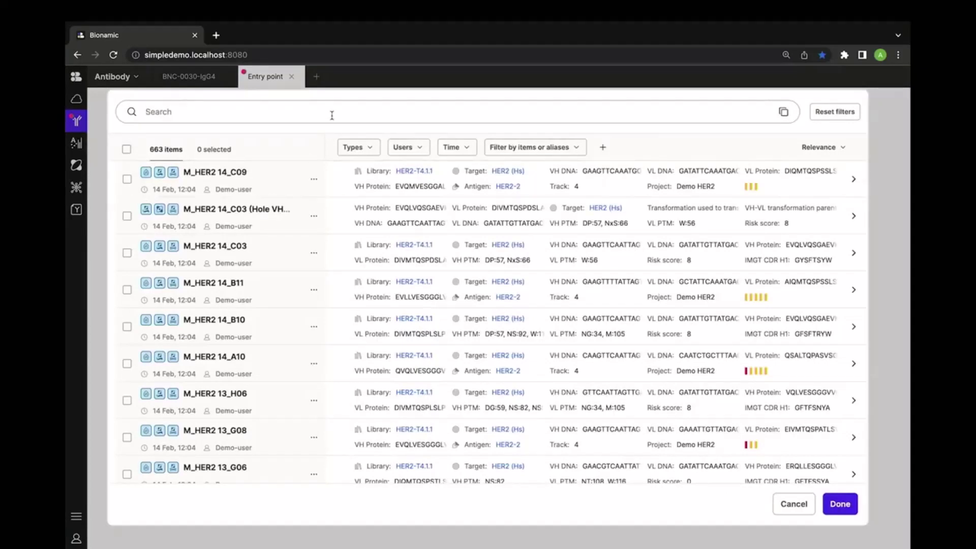
{"action": "type", "text": "4-1bb"}
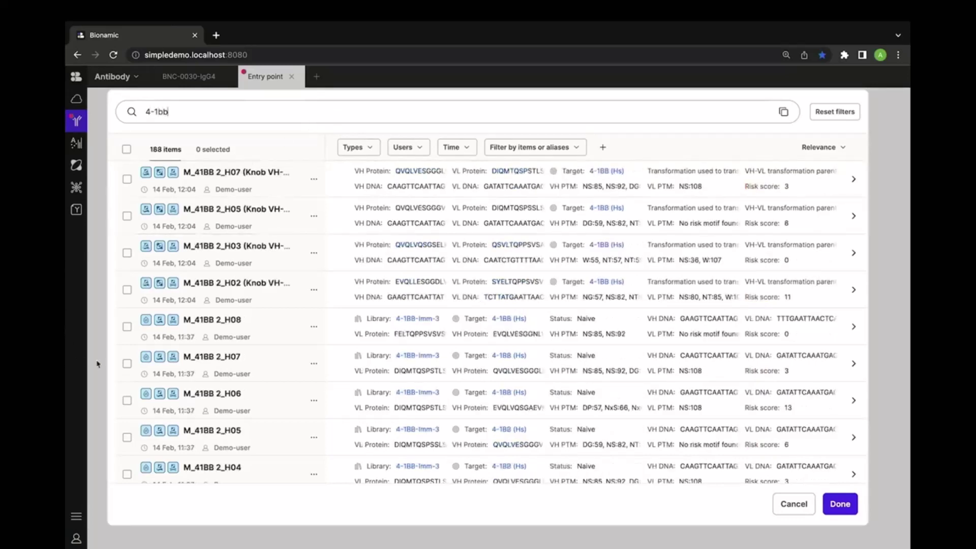
{"action": "left_click", "coordinate": [127, 328]}
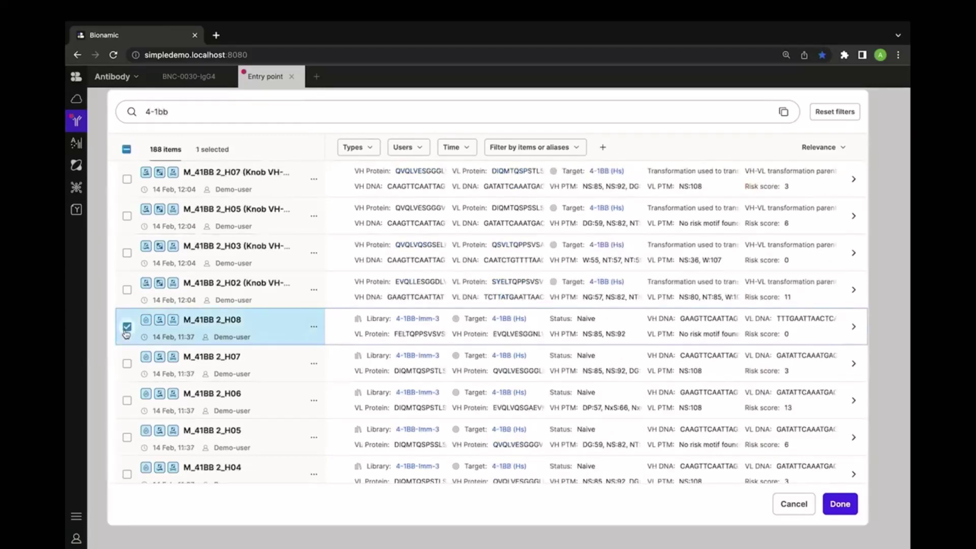
{"action": "left_click", "coordinate": [843, 504]}
Step: Assign binders M_HER2 3_H08, 3_H07, 3_H04, 3_H01, 3_F04, 3_E08, 2_F11 and 1_H03 to the scFv slot by filtering on their aliases
{"action": "left_click", "coordinate": [118, 178]}
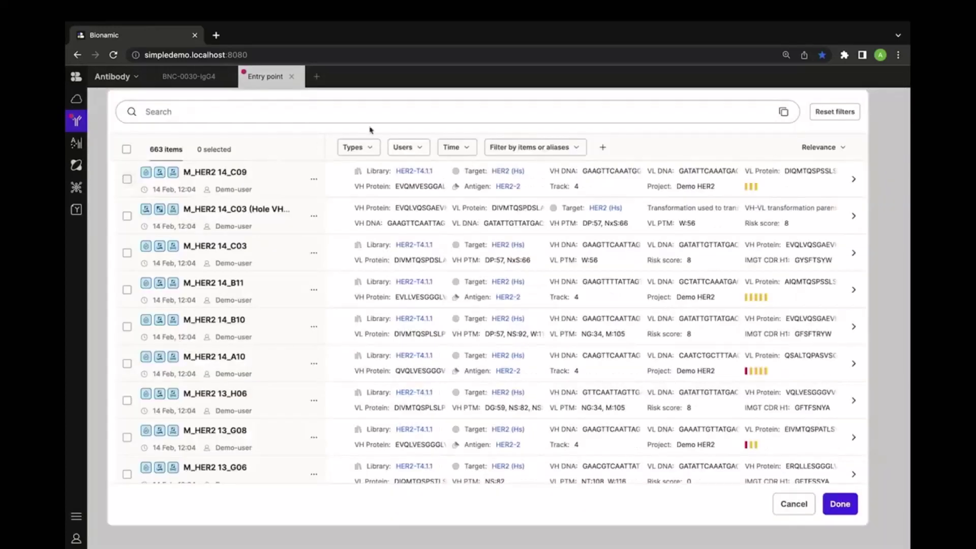
{"action": "left_click", "coordinate": [577, 148]}
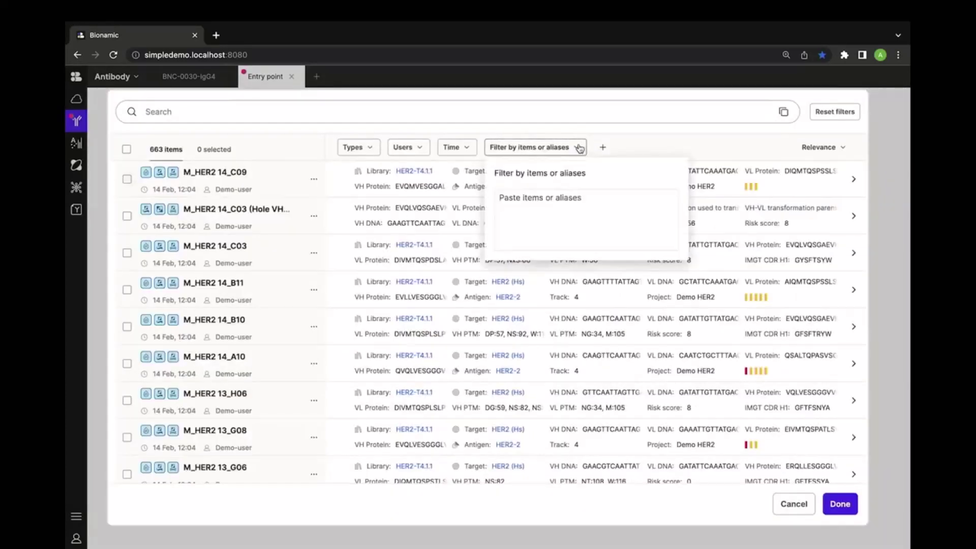
{"action": "type", "text": "M_HER2 3_H08 M_HER2 3_H07 M_HER2 3_H04 M_HER2 3_H01 M_HER2 3_F04 M_HER2 3_E08 M_HER2 2_F11 M_HER2 1_H03"}
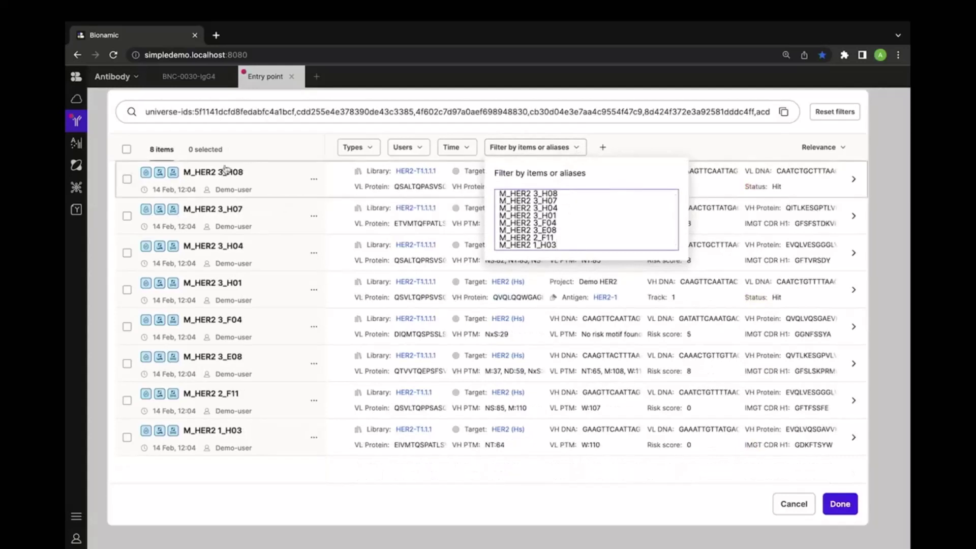
{"action": "left_click", "coordinate": [128, 150]}
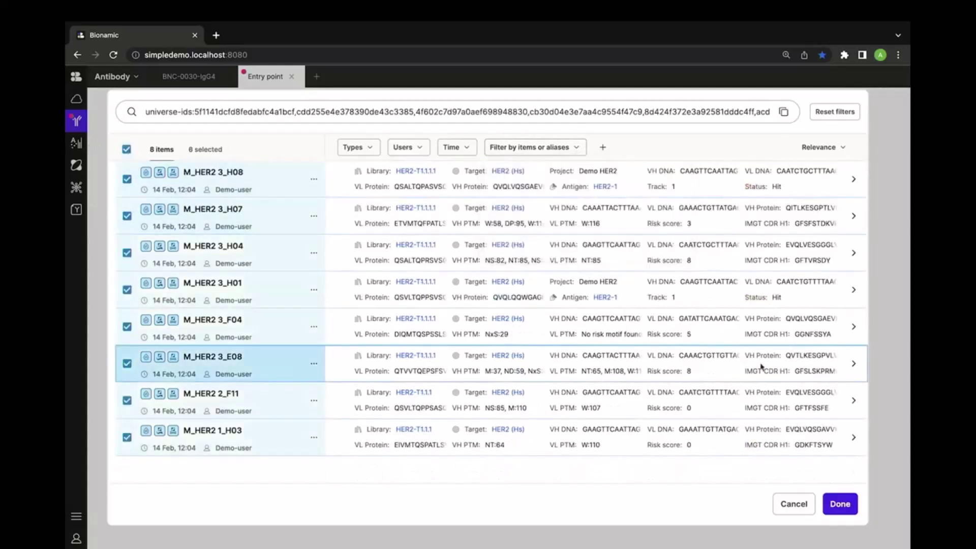
{"action": "left_click", "coordinate": [840, 504]}
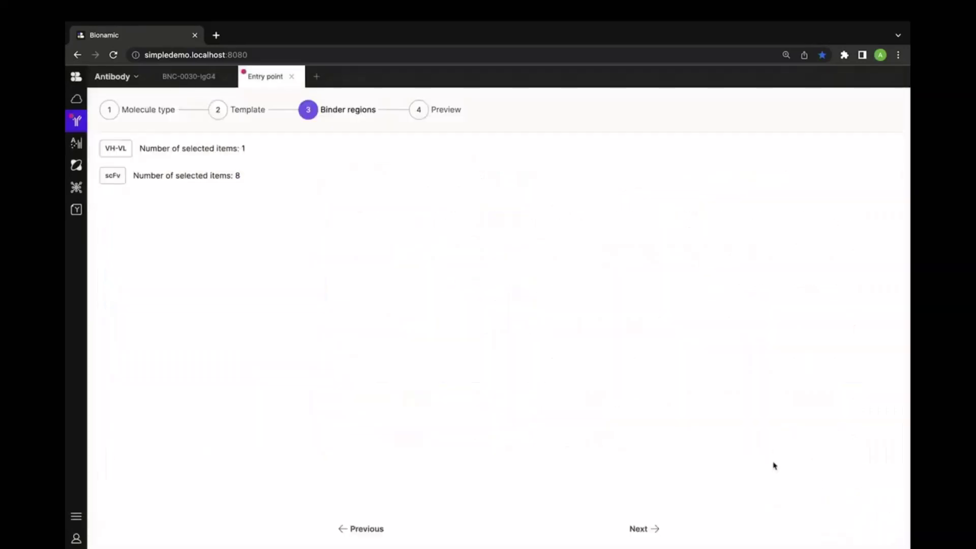
Step: Save all the previewed bispecific antibodies and open Bisp 8 as an antibody
{"action": "left_click", "coordinate": [649, 527]}
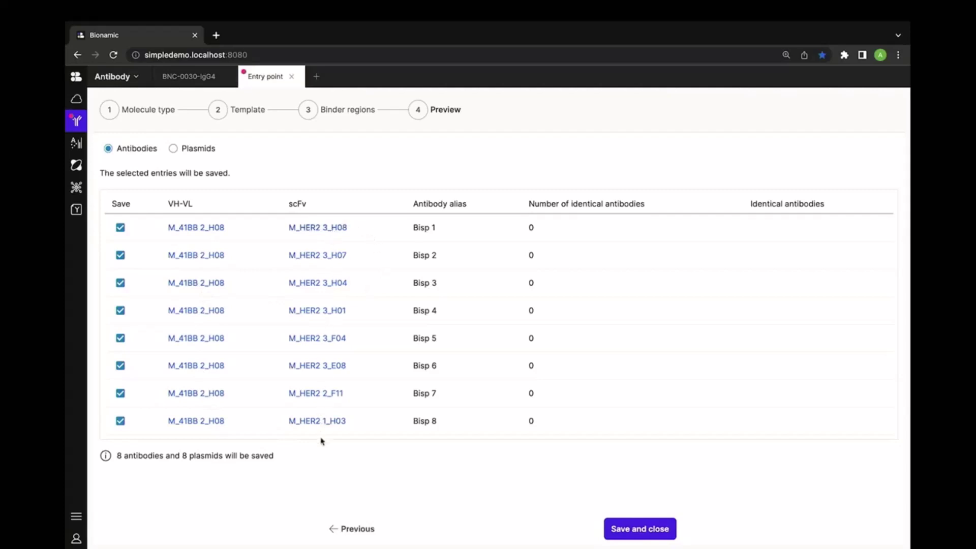
{"action": "left_click", "coordinate": [639, 529]}
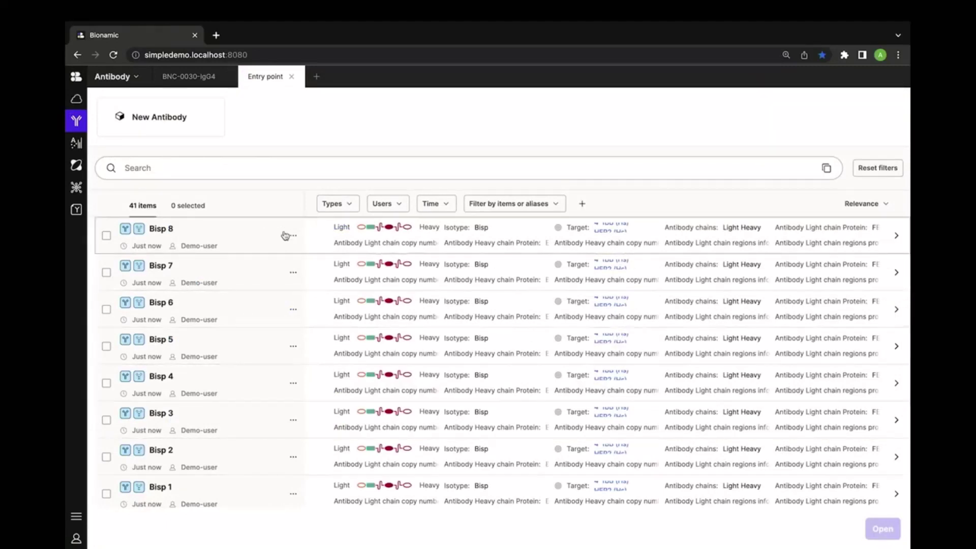
{"action": "left_click", "coordinate": [291, 237]}
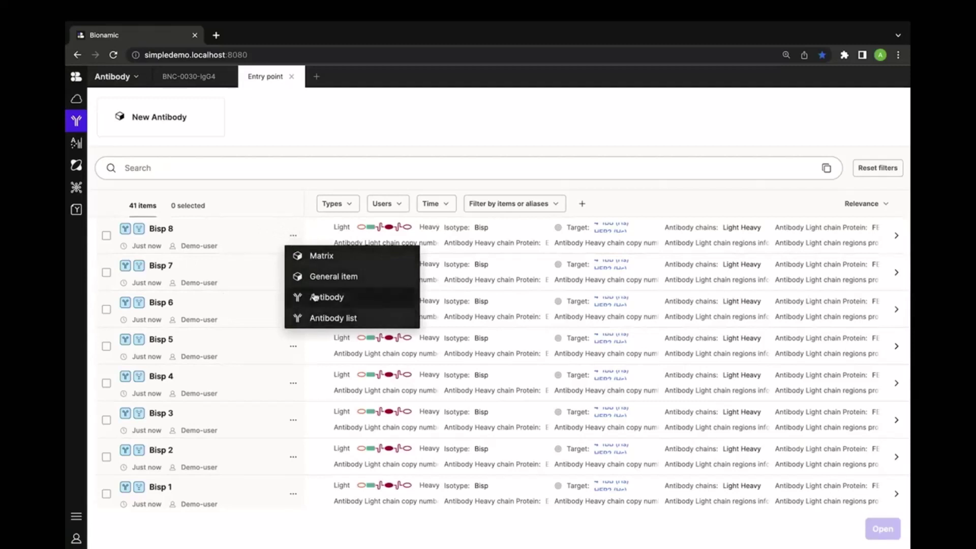
{"action": "left_click", "coordinate": [315, 297]}
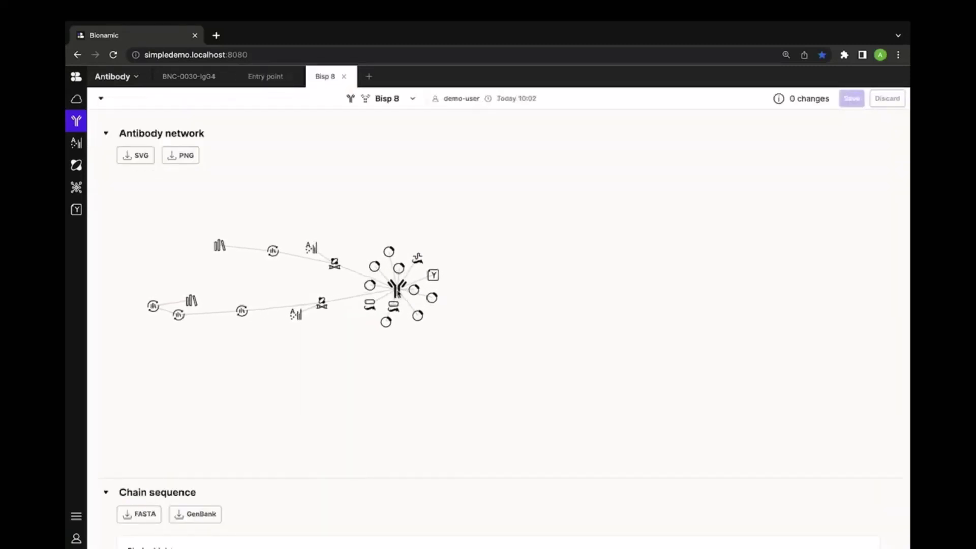
Step: Examine the datasets and source libraries linked to Bisp 8 in its antibody network
{"action": "left_click", "coordinate": [399, 292]}
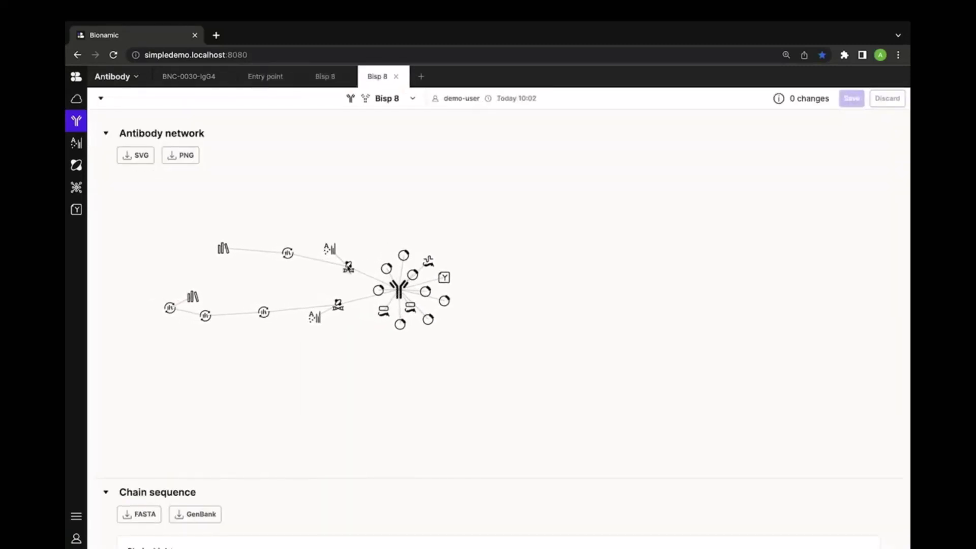
{"action": "mouse_move", "coordinate": [316, 318]}
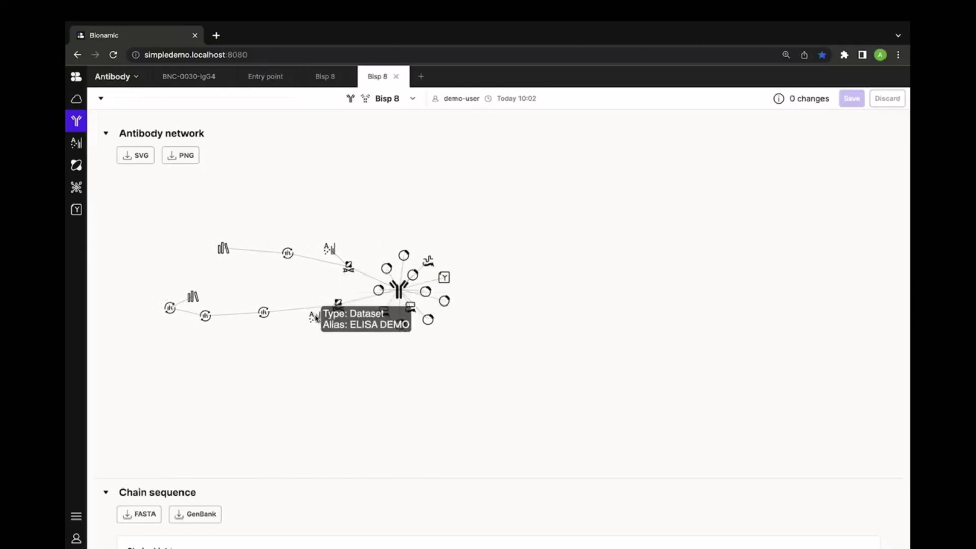
{"action": "mouse_move", "coordinate": [330, 250]}
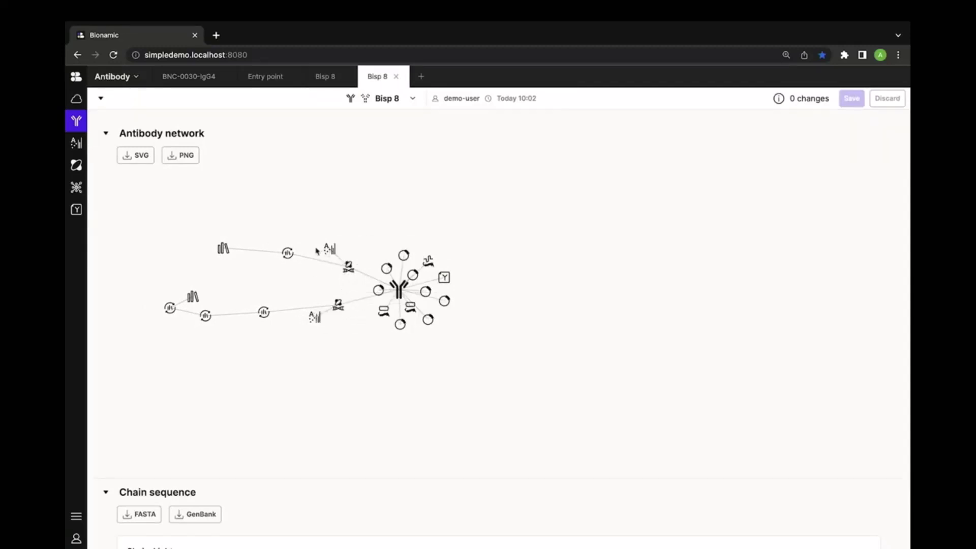
{"action": "mouse_move", "coordinate": [287, 254]}
{"action": "mouse_move", "coordinate": [265, 312]}
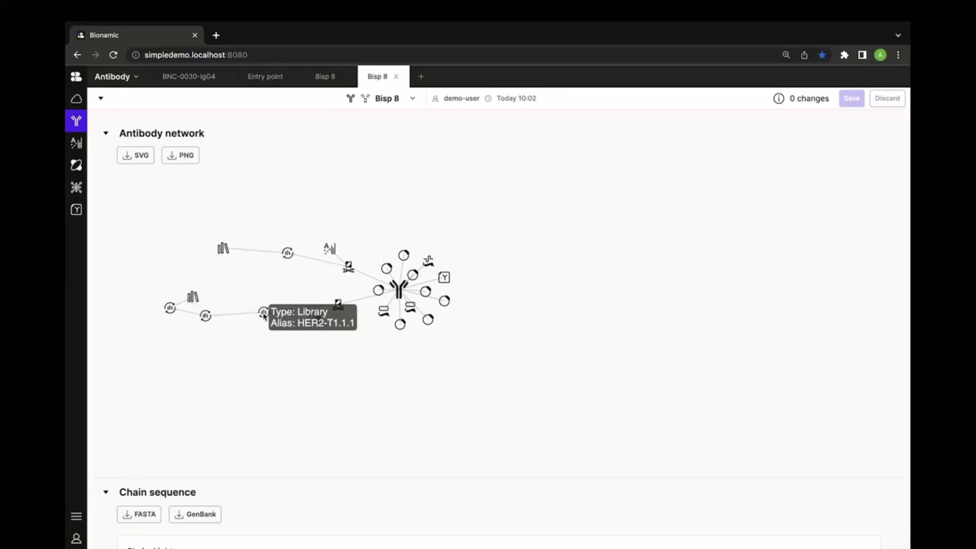
Step: Review Bisp 8's chain sequences, IEP and MW calculations, targets, VH-VLs and cloning table
{"action": "scroll", "coordinate": [246, 376], "scroll_direction": "down", "scroll_amount": 7}
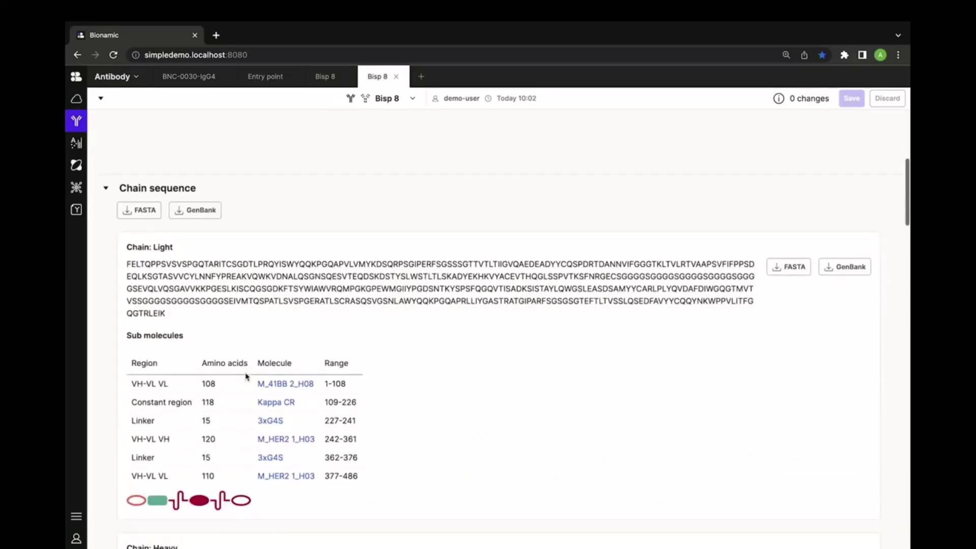
{"action": "scroll", "coordinate": [538, 287], "scroll_direction": "down", "scroll_amount": 3}
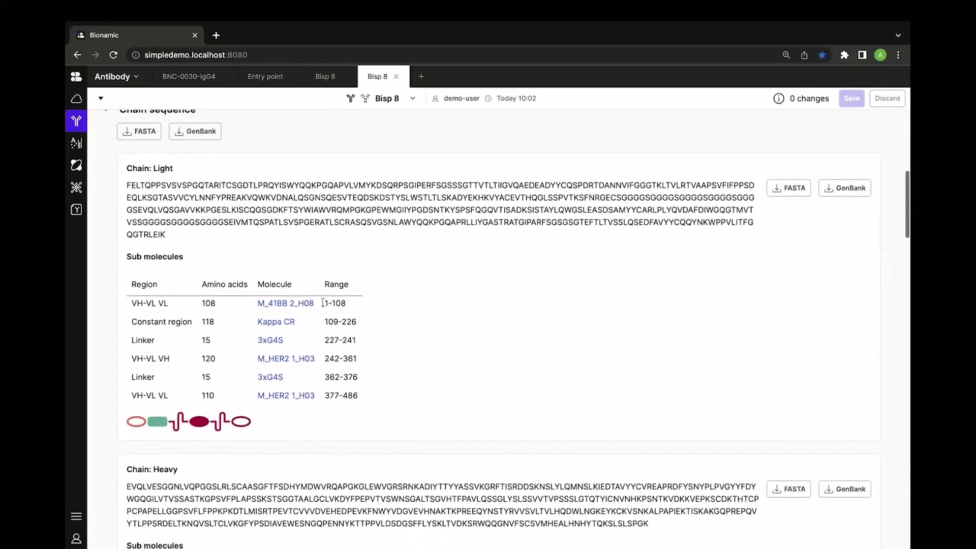
{"action": "scroll", "coordinate": [441, 311], "scroll_direction": "down", "scroll_amount": 1}
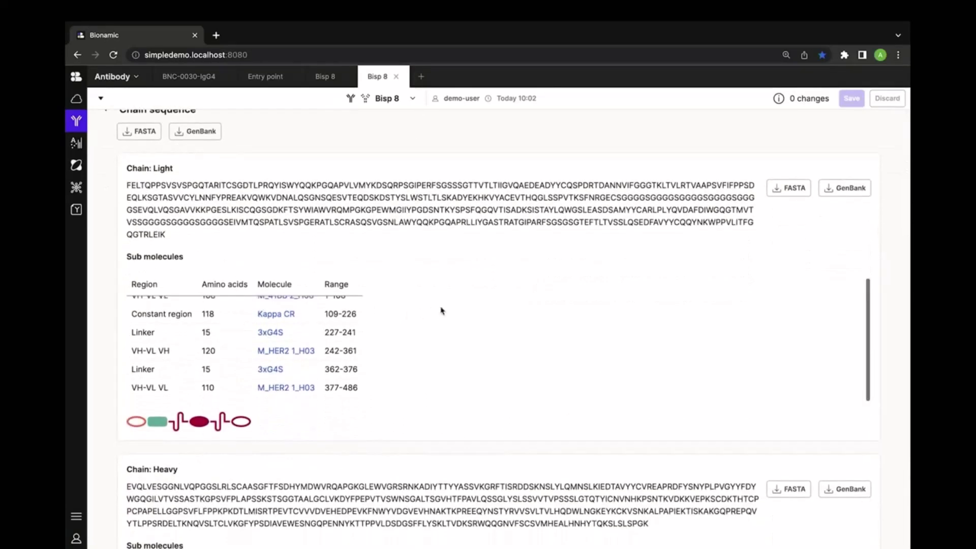
{"action": "scroll", "coordinate": [361, 432], "scroll_direction": "down", "scroll_amount": 10}
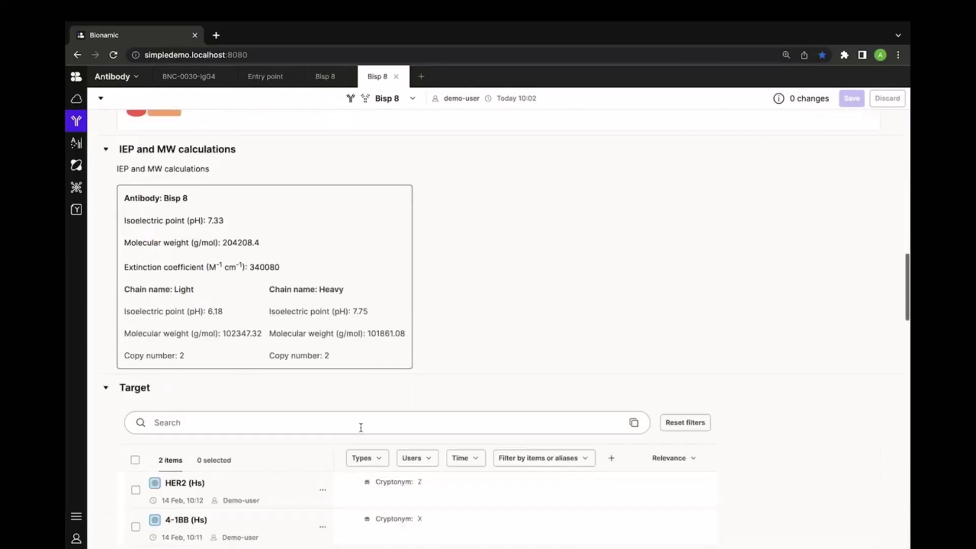
{"action": "scroll", "coordinate": [361, 427], "scroll_direction": "up", "scroll_amount": 6}
{"action": "scroll", "coordinate": [363, 432], "scroll_direction": "down", "scroll_amount": 7}
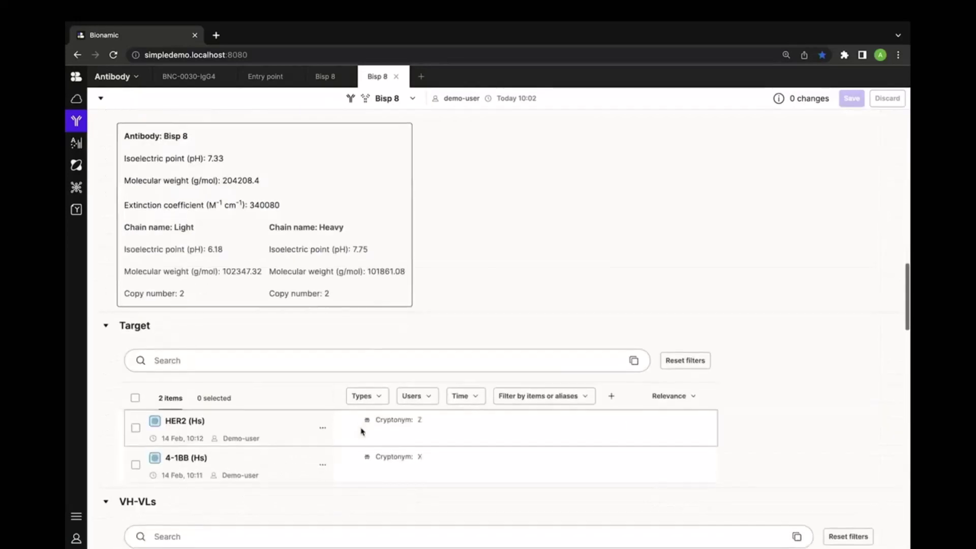
{"action": "scroll", "coordinate": [362, 431], "scroll_direction": "down", "scroll_amount": 5}
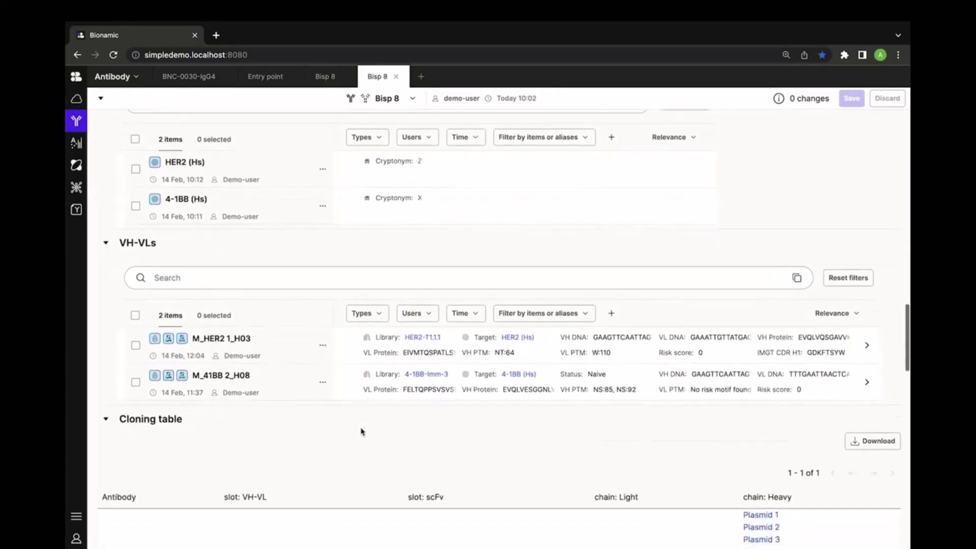
{"action": "scroll", "coordinate": [311, 427], "scroll_direction": "down", "scroll_amount": 4}
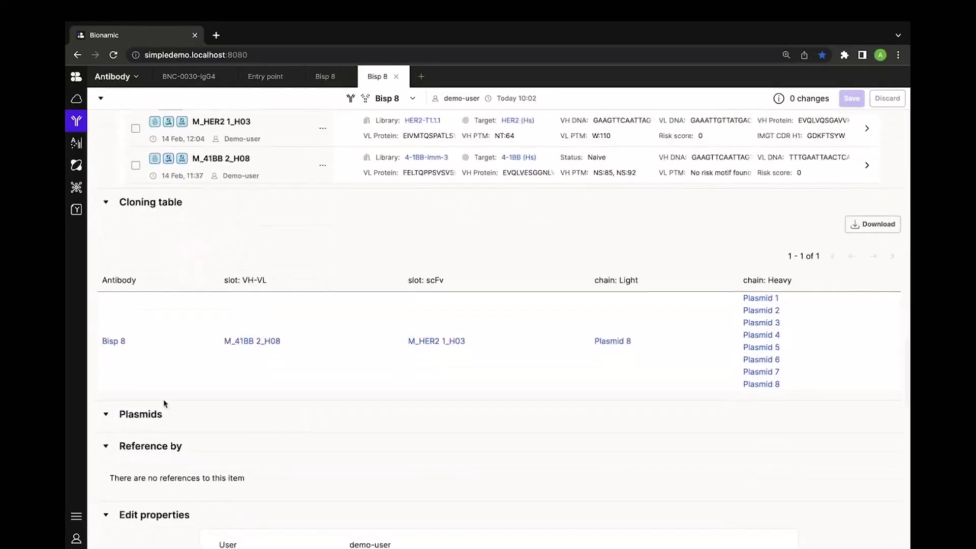
{"action": "scroll", "coordinate": [349, 471], "scroll_direction": "down", "scroll_amount": 2}
{"action": "scroll", "coordinate": [382, 299], "scroll_direction": "up", "scroll_amount": 12}
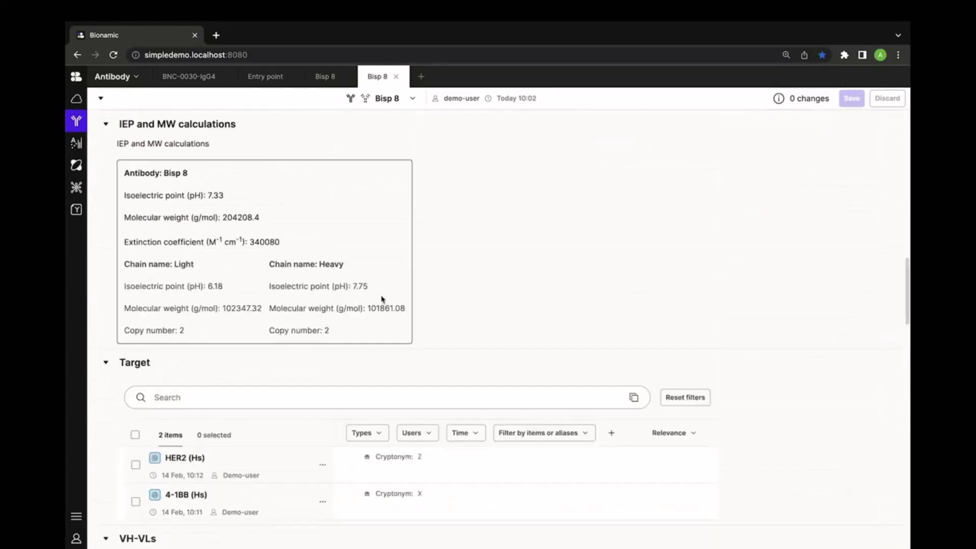